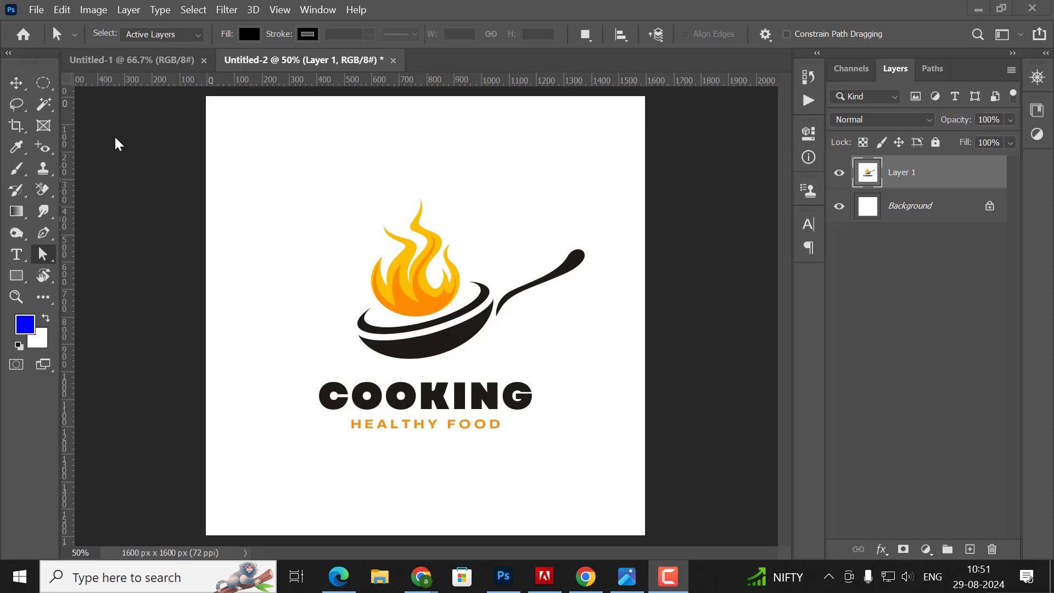
Open the dark t-shirt photo from the Desktop's 't s' folder.
left_click(36, 9)
left_click(68, 45)
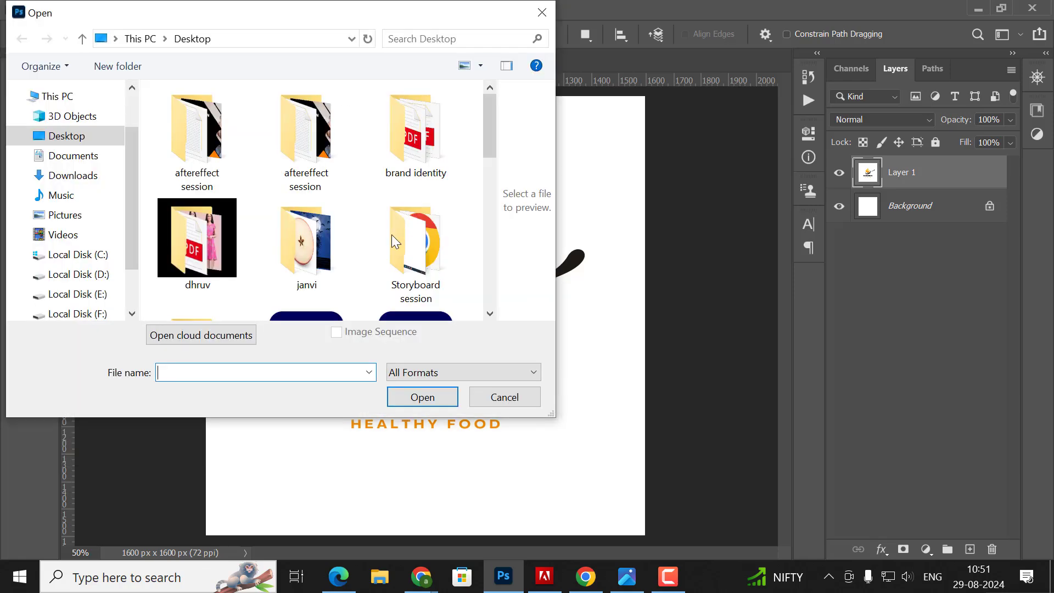
scroll(356, 225, "down", 3)
double_click(198, 132)
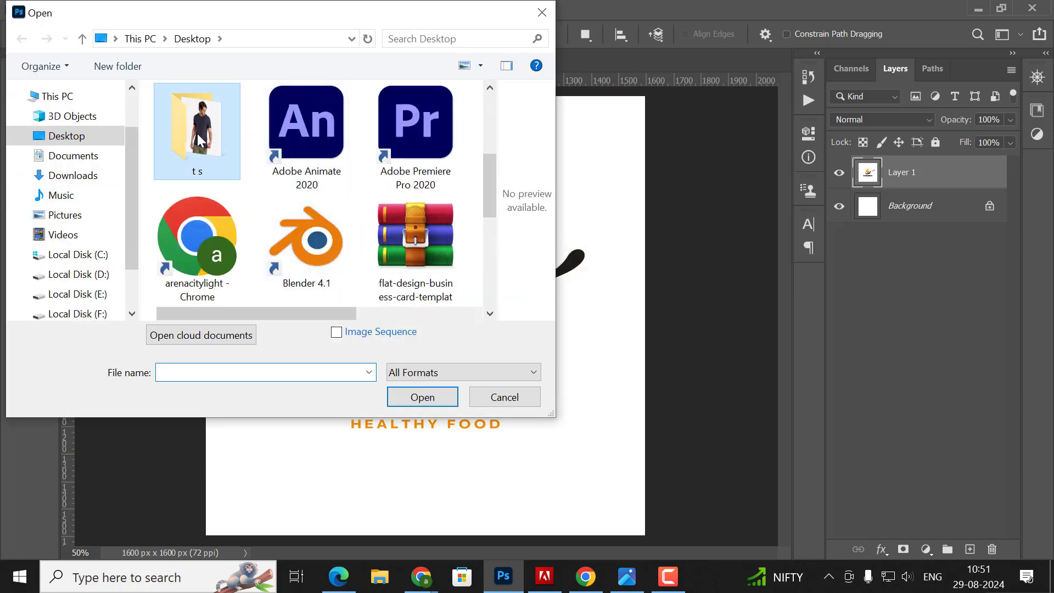
double_click(198, 133)
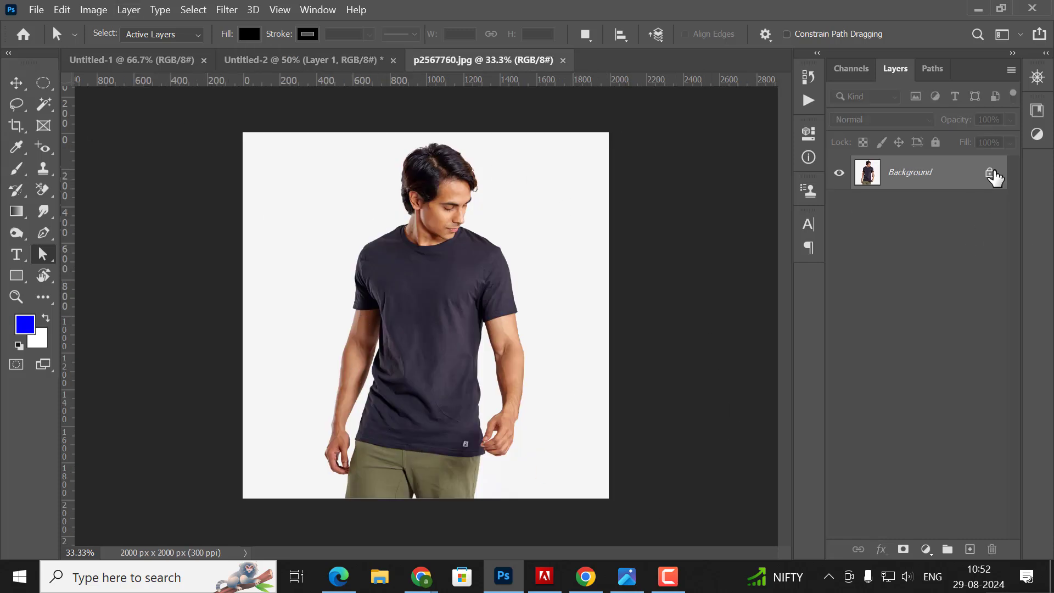
Unlock the background, duplicate it, and give the copy a Gaussian blur of about 7.6 pixels.
left_click(992, 174)
key("ctrl+j")
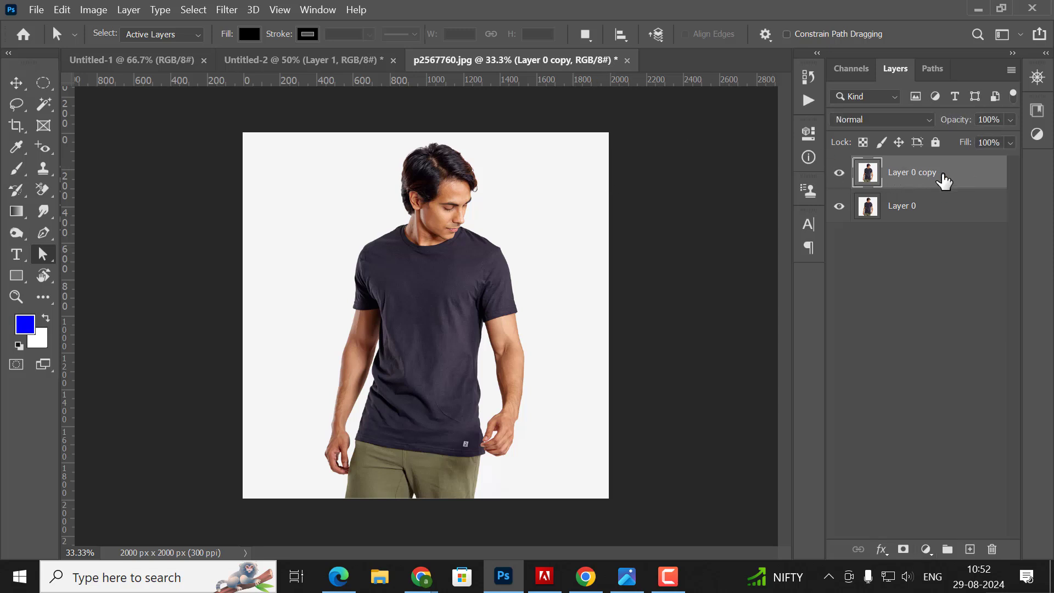
left_click(227, 9)
mouse_move(239, 182)
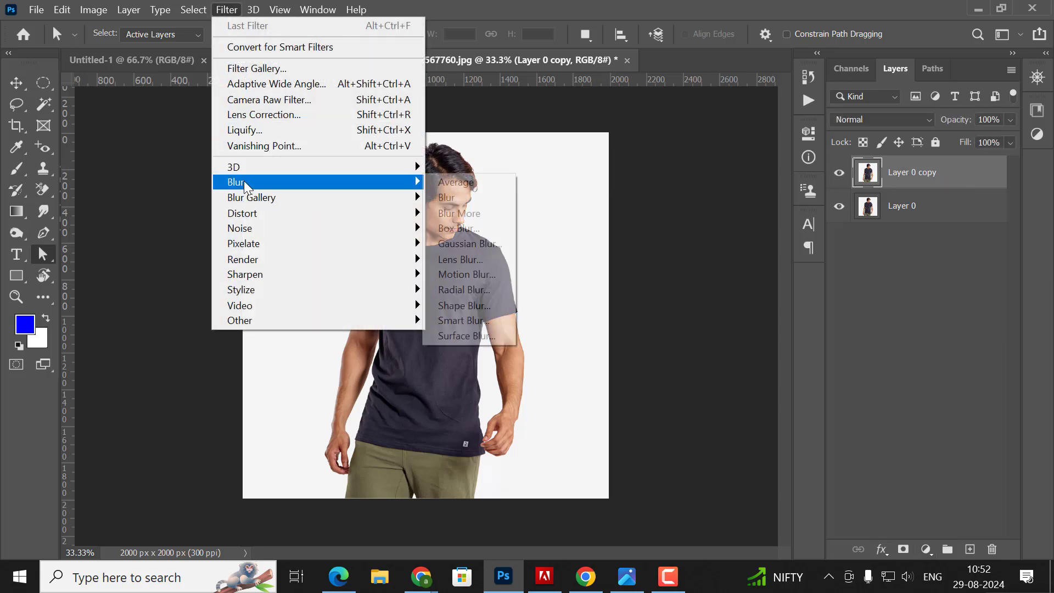
left_click(494, 243)
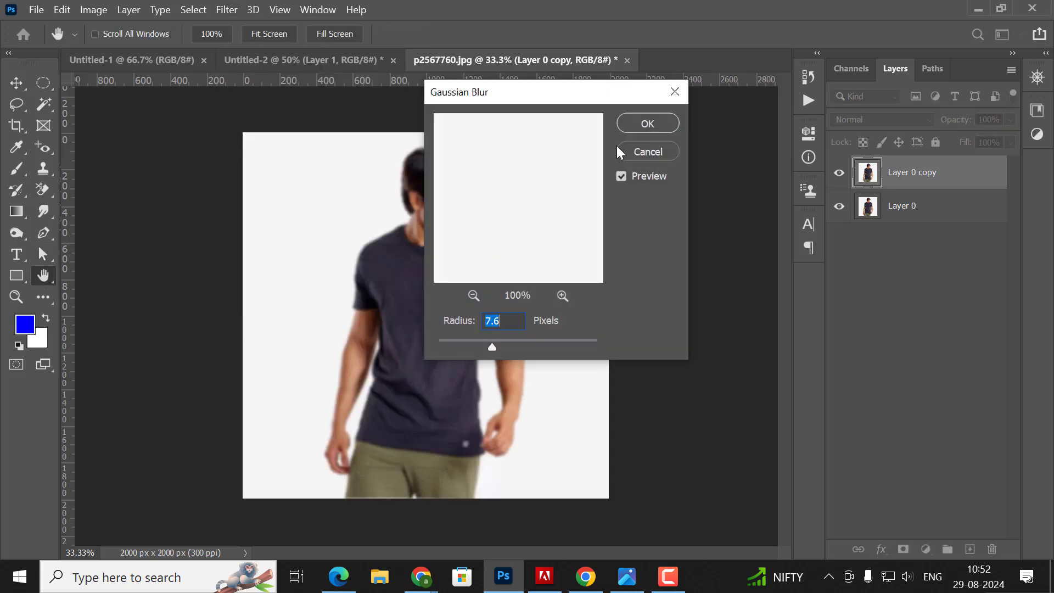
left_click(648, 123)
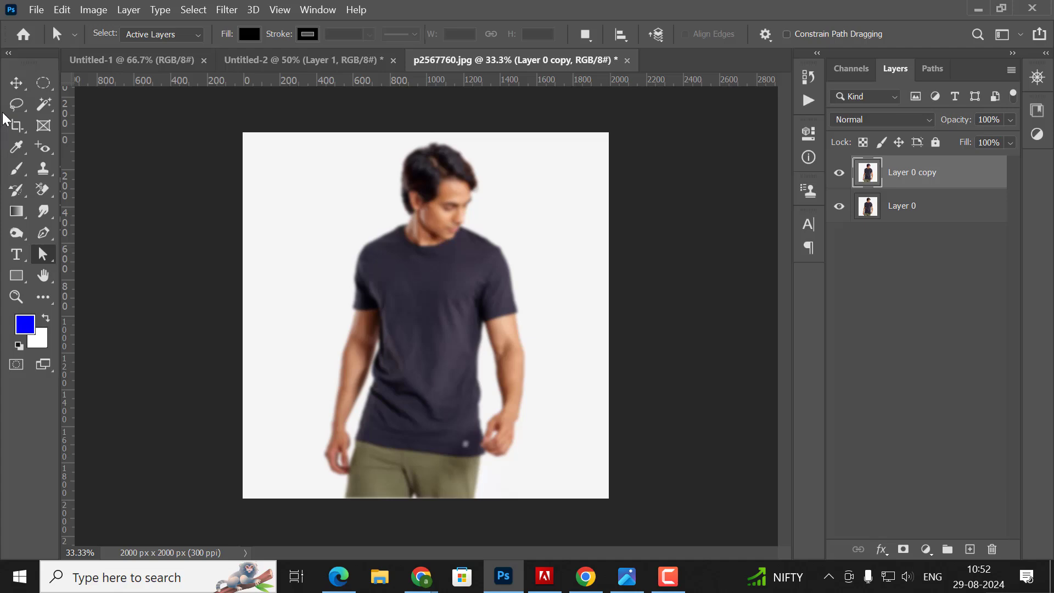
Save the blurred photo to this computer as p.psd in the 't s' folder.
left_click(36, 9)
left_click(55, 134)
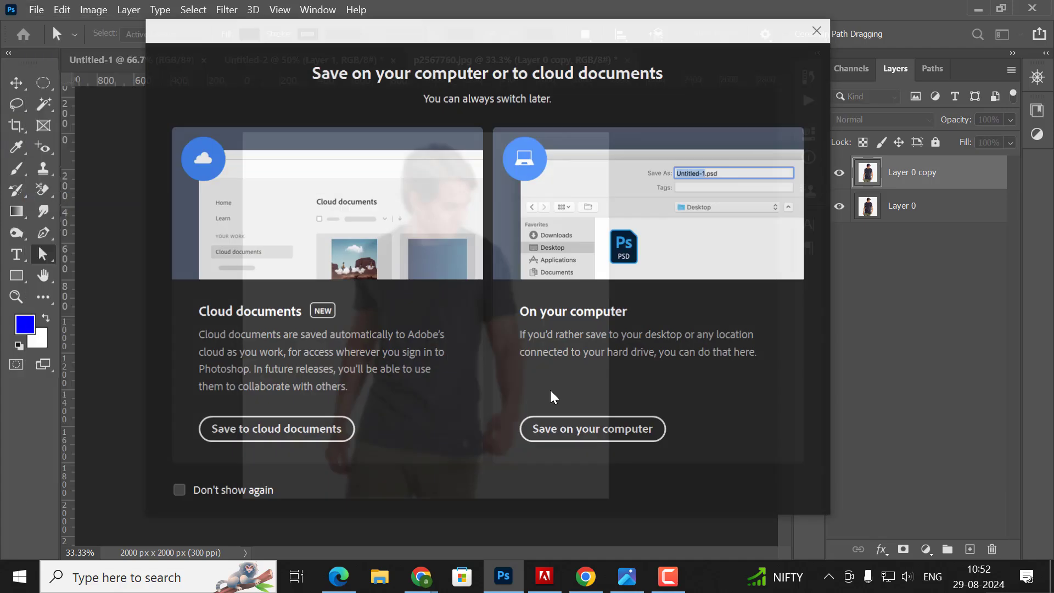
left_click(588, 434)
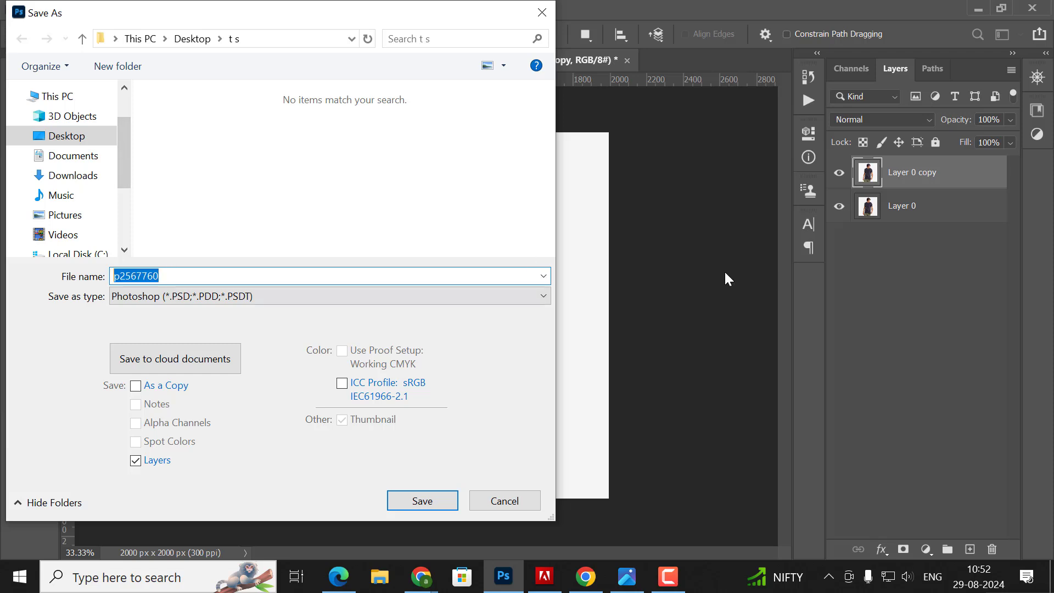
left_click(167, 276)
key("BackSpace")
left_click(239, 206)
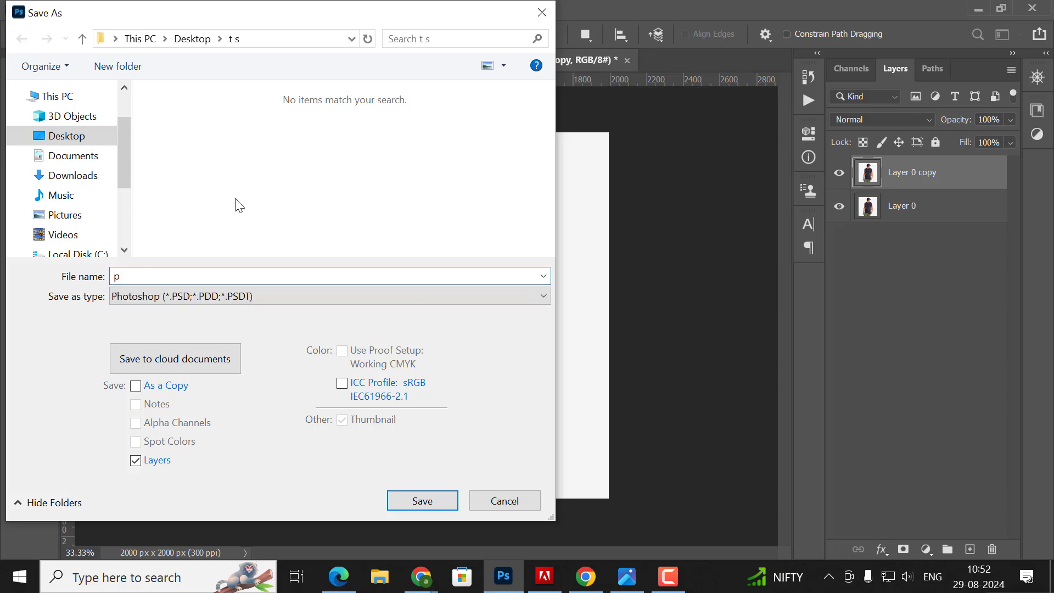
left_click(415, 502)
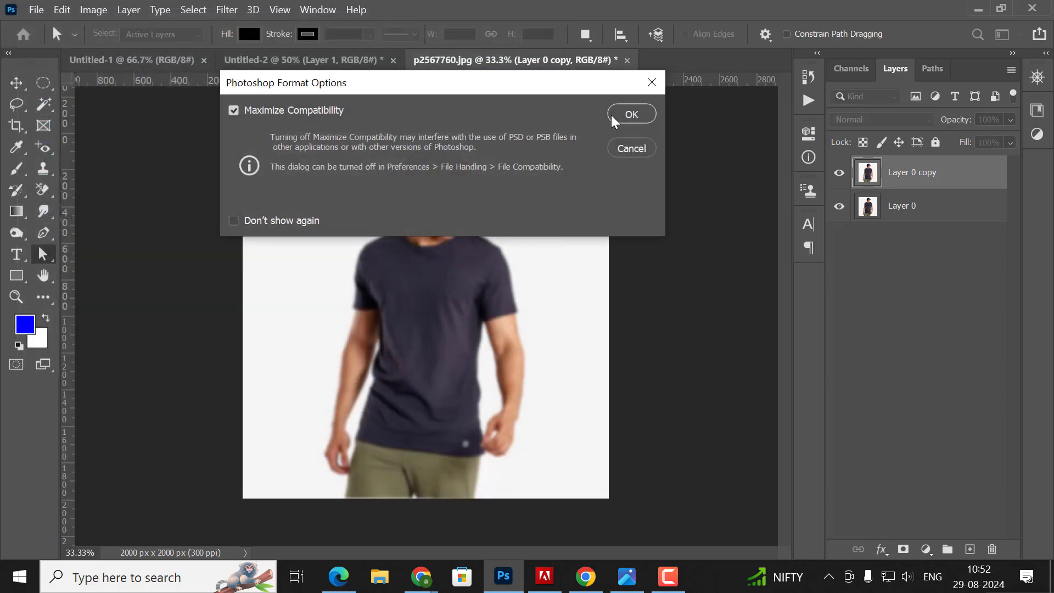
left_click(626, 114)
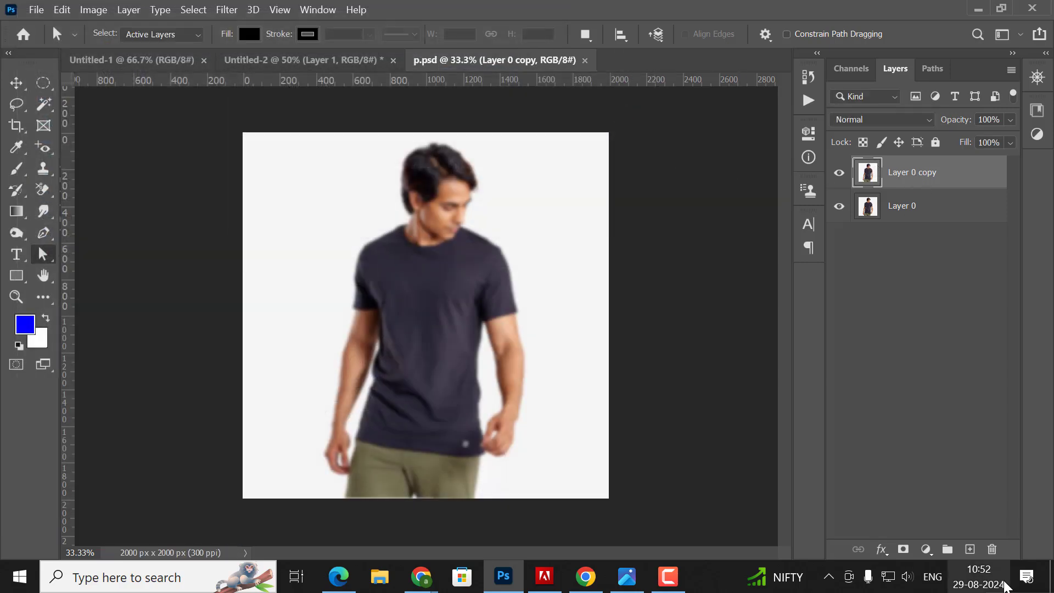
Delete the blurred copy layer and return to the Untitled-2 cooking logo document.
left_click(992, 549)
left_click(517, 249)
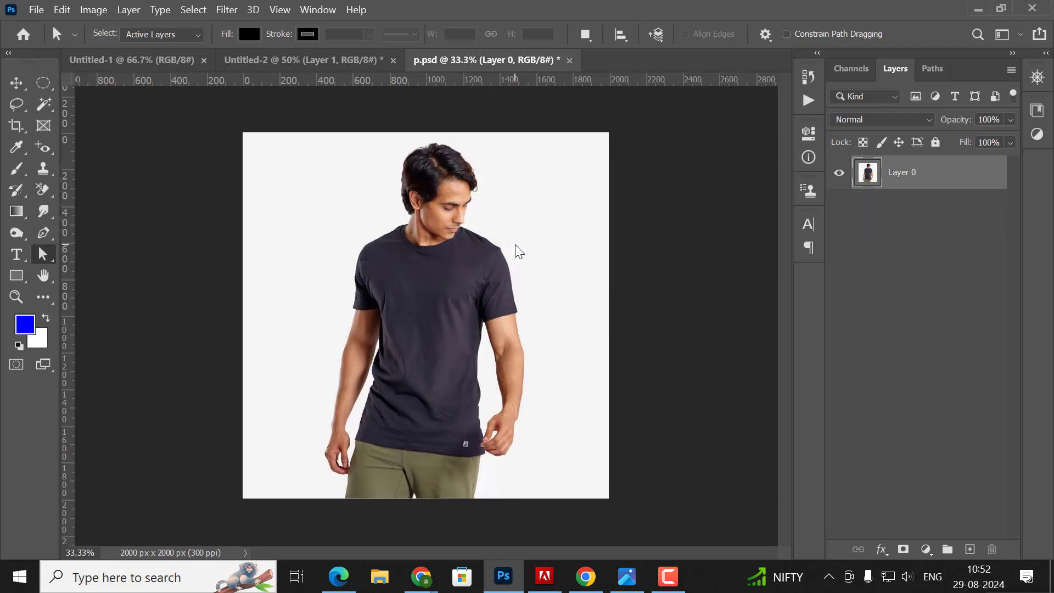
left_click(311, 59)
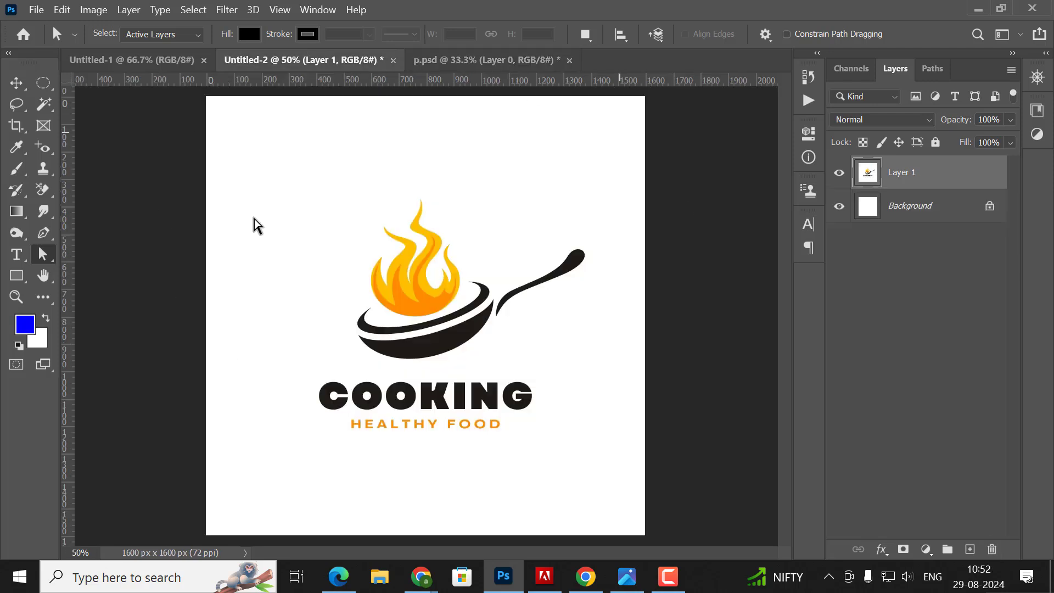
Magic-wand select the logo's white background and add a layer mask keeping only the logo.
left_click(34, 106)
left_click(494, 206)
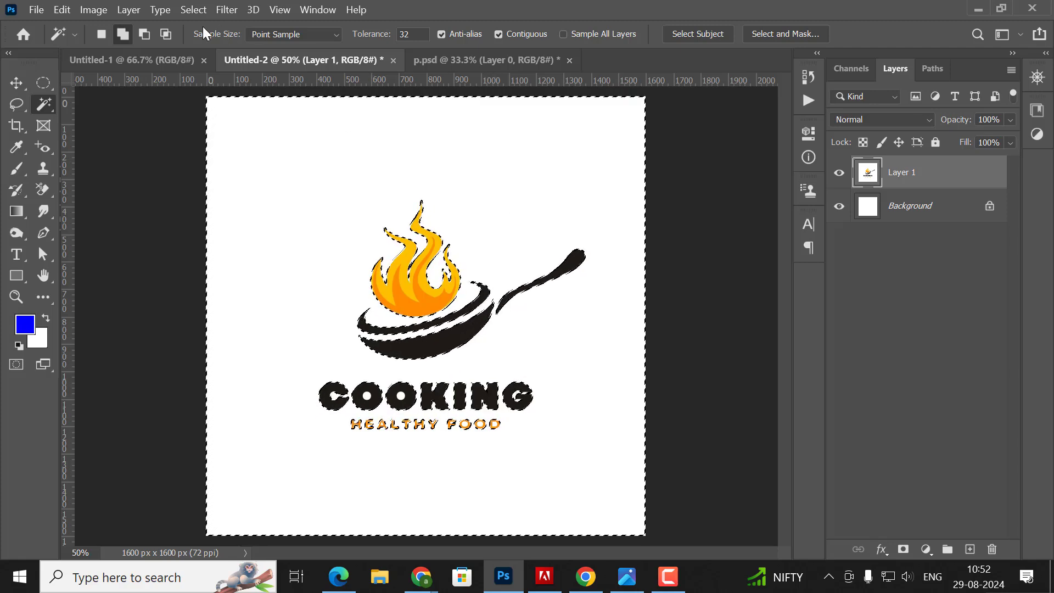
left_click(194, 10)
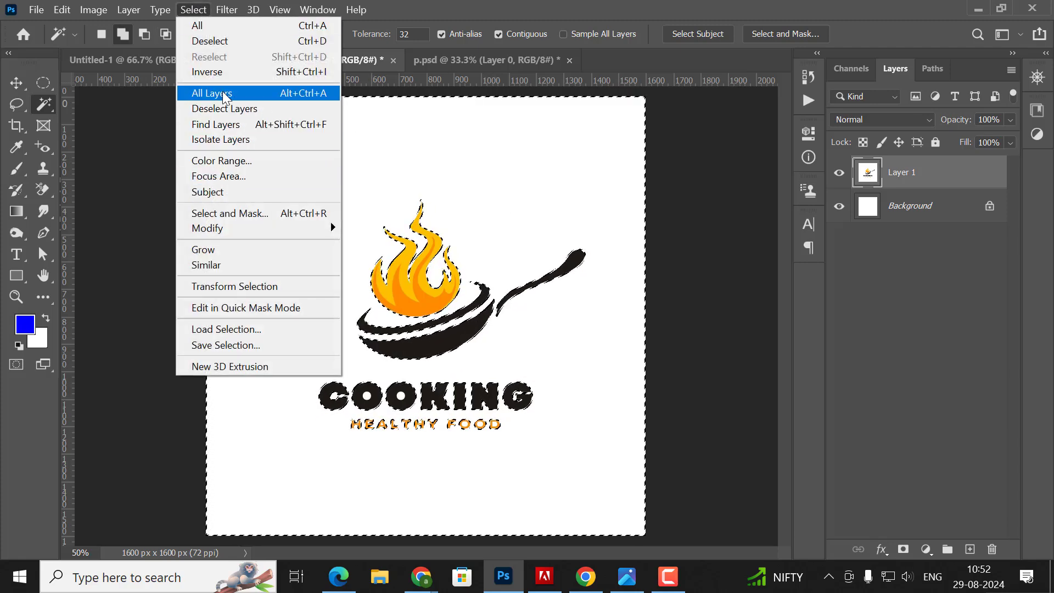
left_click(208, 267)
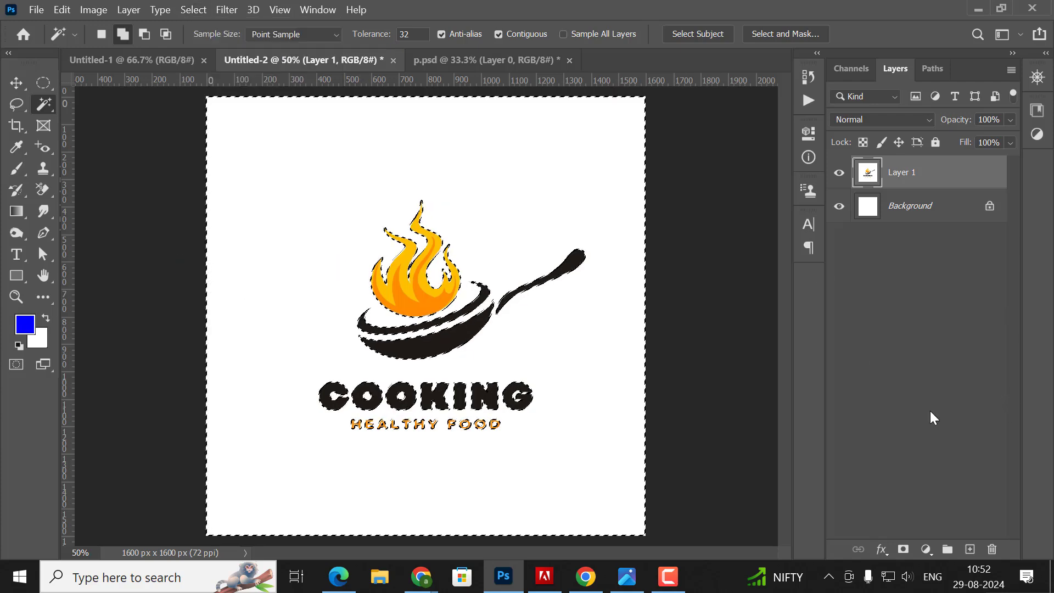
left_click(903, 549)
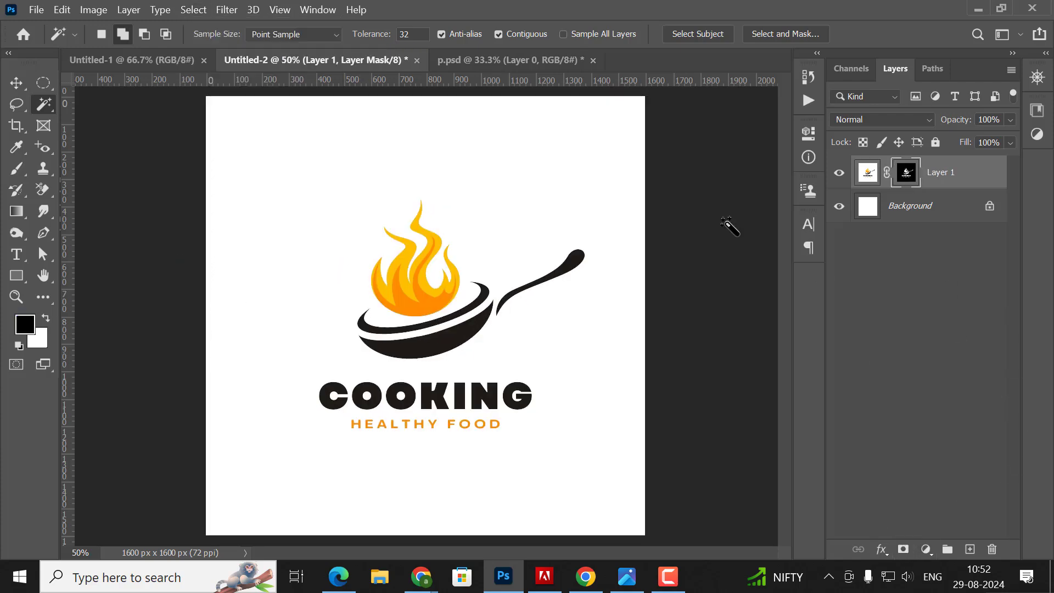
Hide the white background layer and try Magic Wand selections on the logo.
left_click(840, 206)
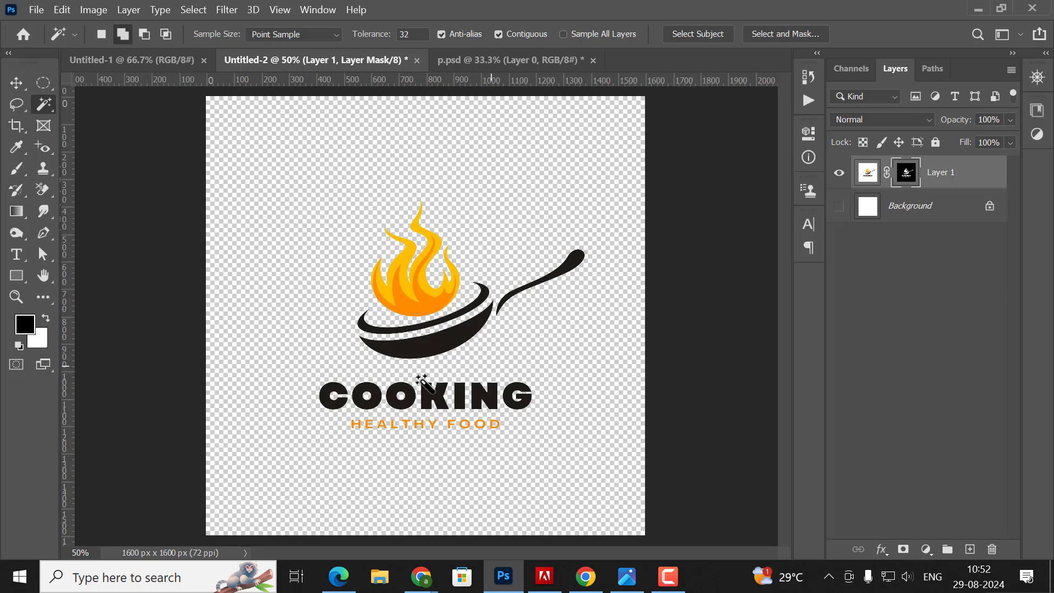
left_click(442, 337)
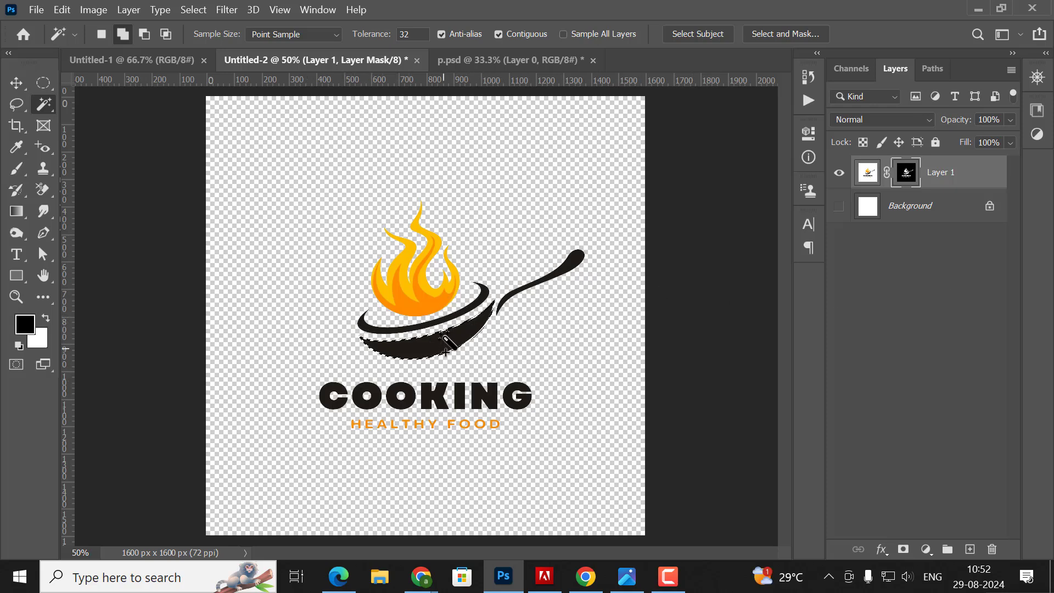
left_click(543, 297)
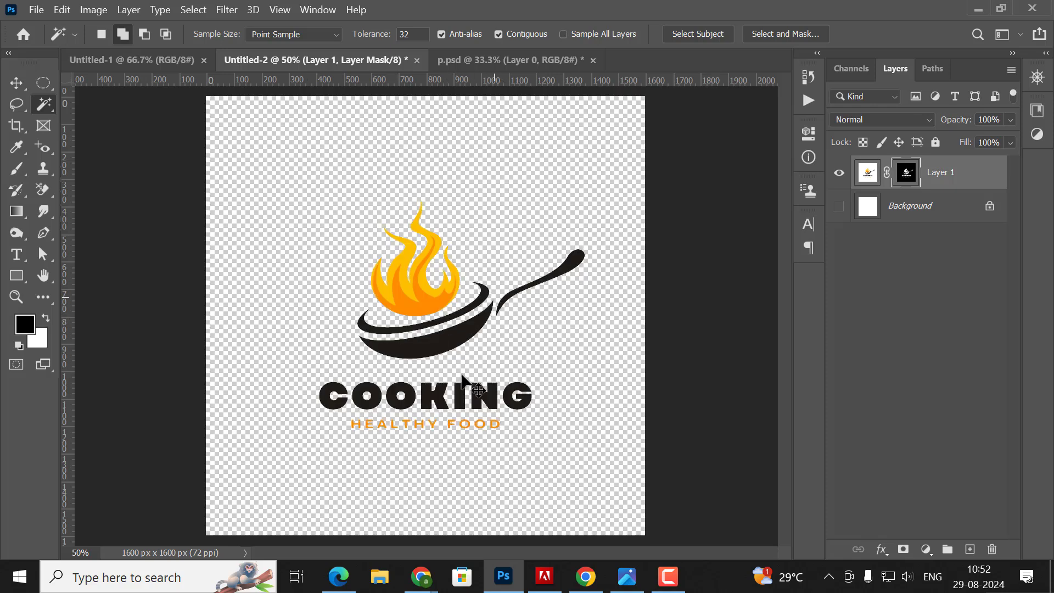
key("ctrl+d")
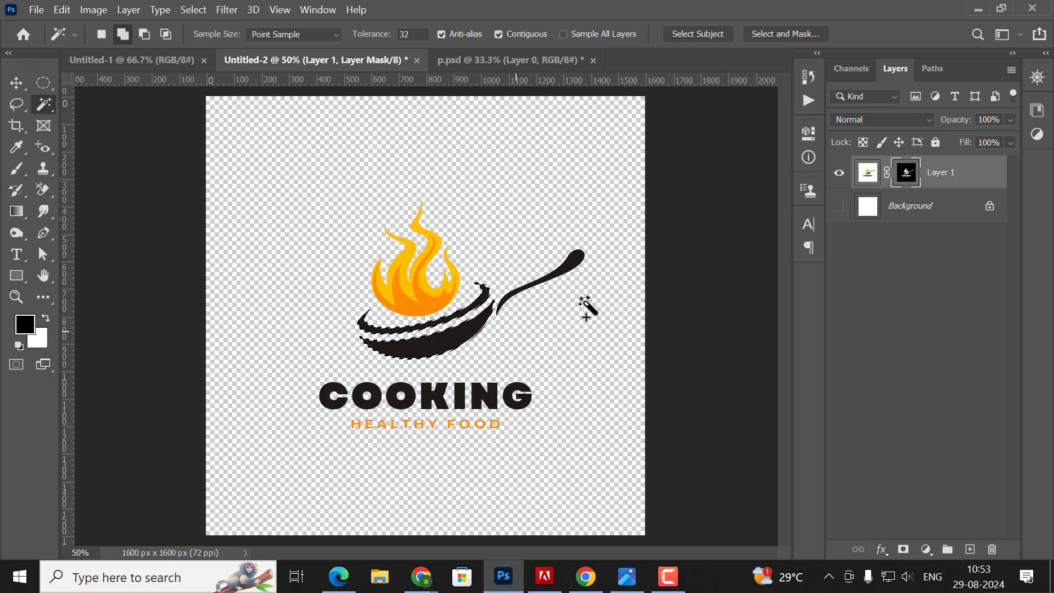
left_click(548, 285)
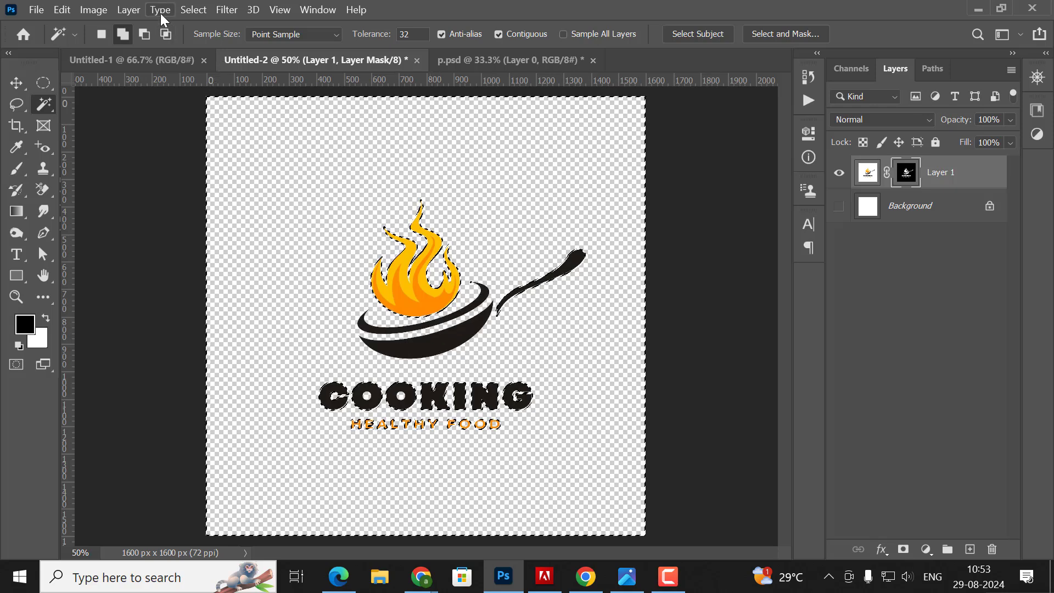
left_click(193, 10)
left_click(216, 266)
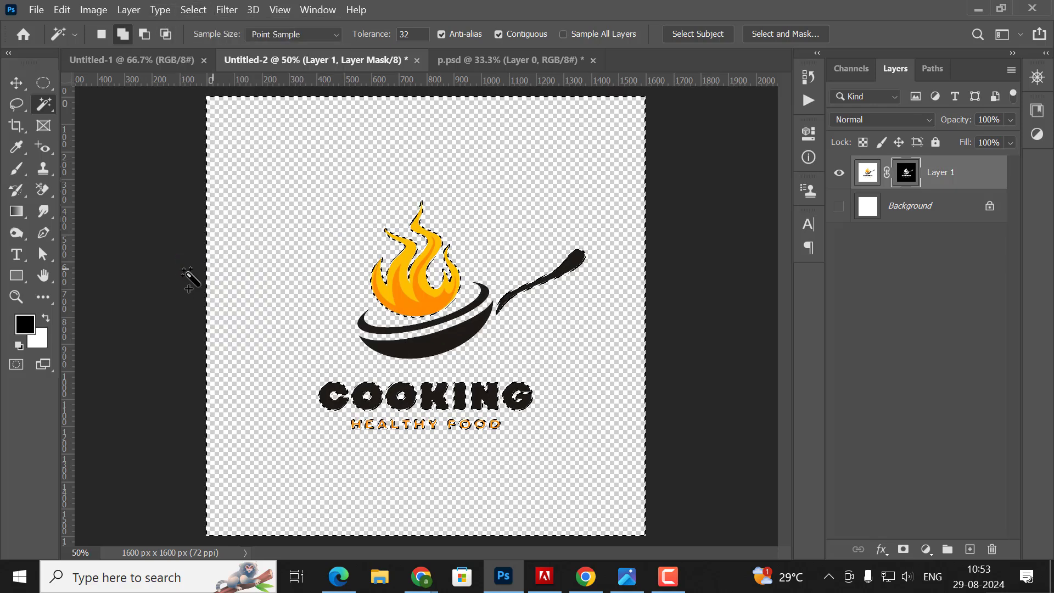
key("ctrl+d")
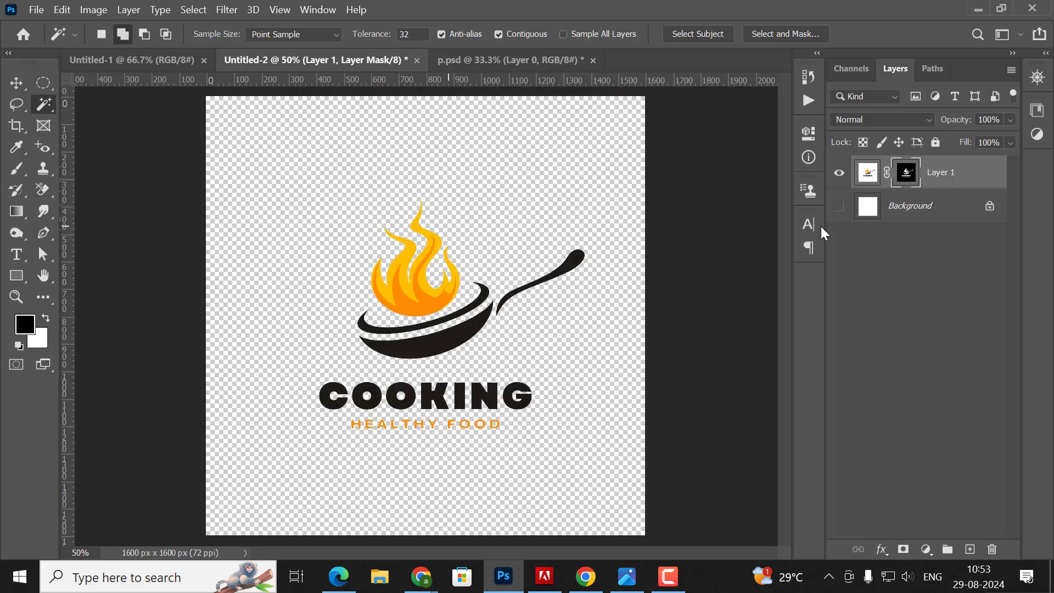
Select the black pan, extend to similar colours for COOKING, and target the layer image.
left_click(448, 339)
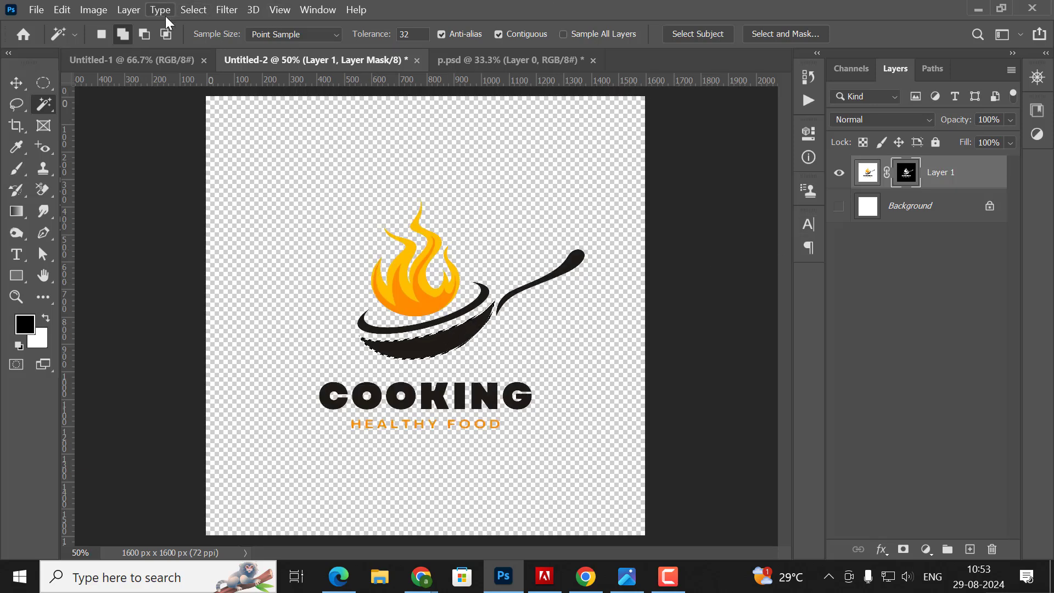
left_click(184, 11)
left_click(204, 265)
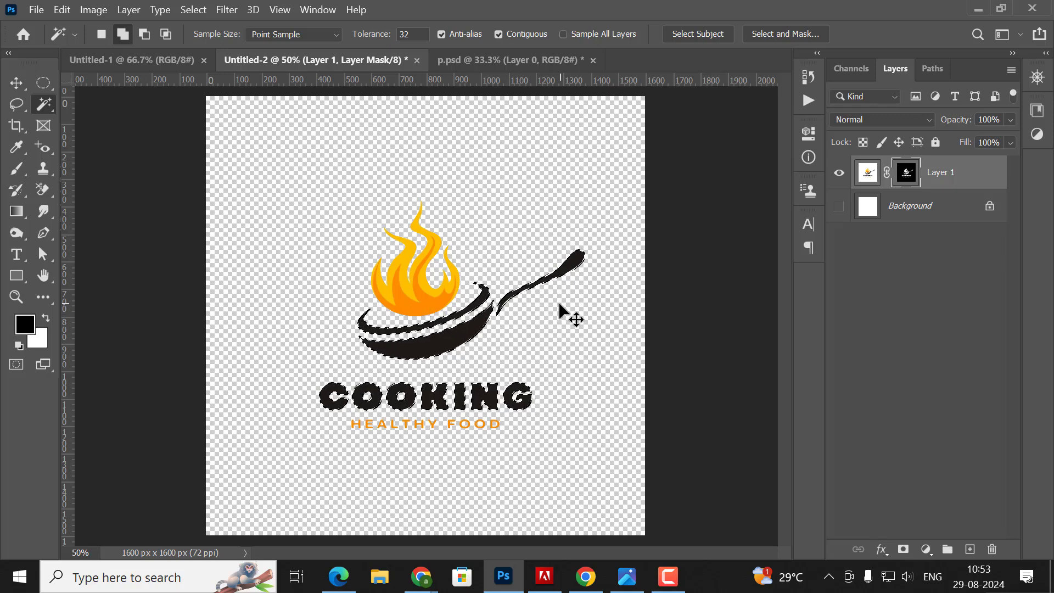
left_click(870, 173)
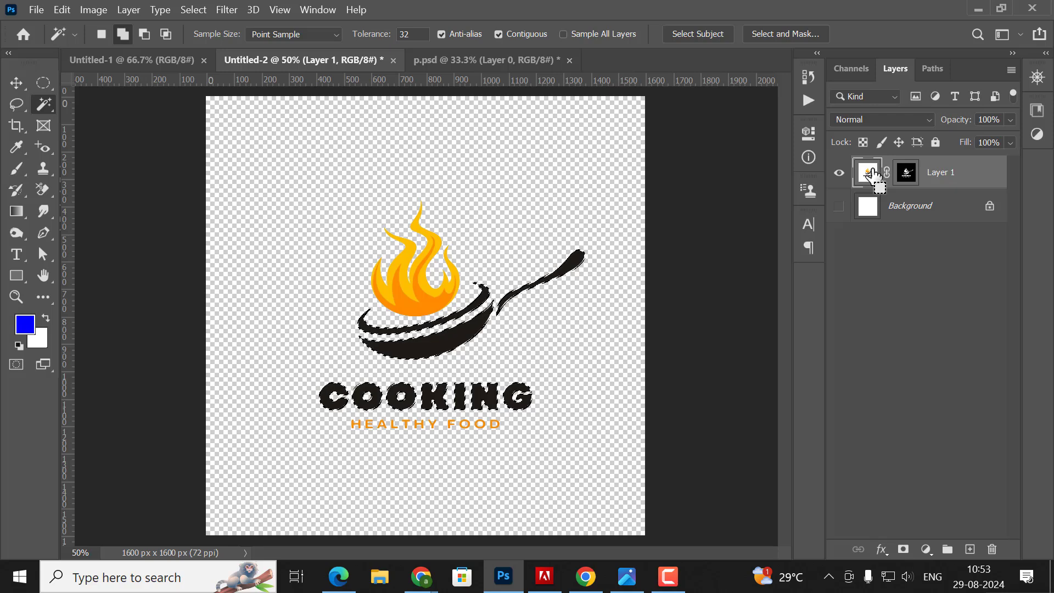
Copy the selected pan and text to Layer 2, toggling Layer 1 to check the result.
key("ctrl+j")
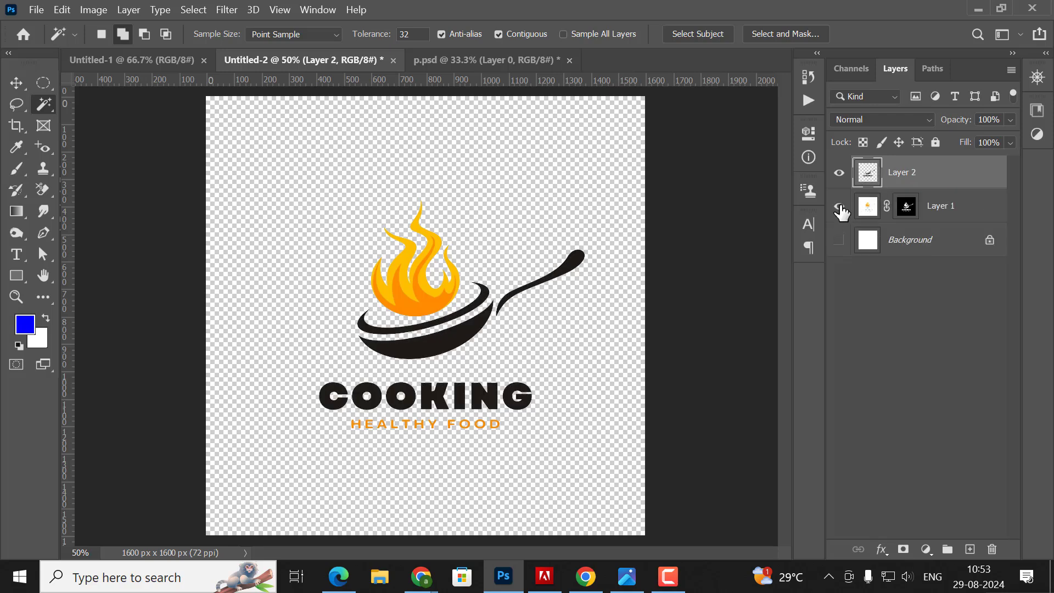
left_click(839, 206)
left_click(840, 206)
left_click(840, 206)
left_click(839, 206)
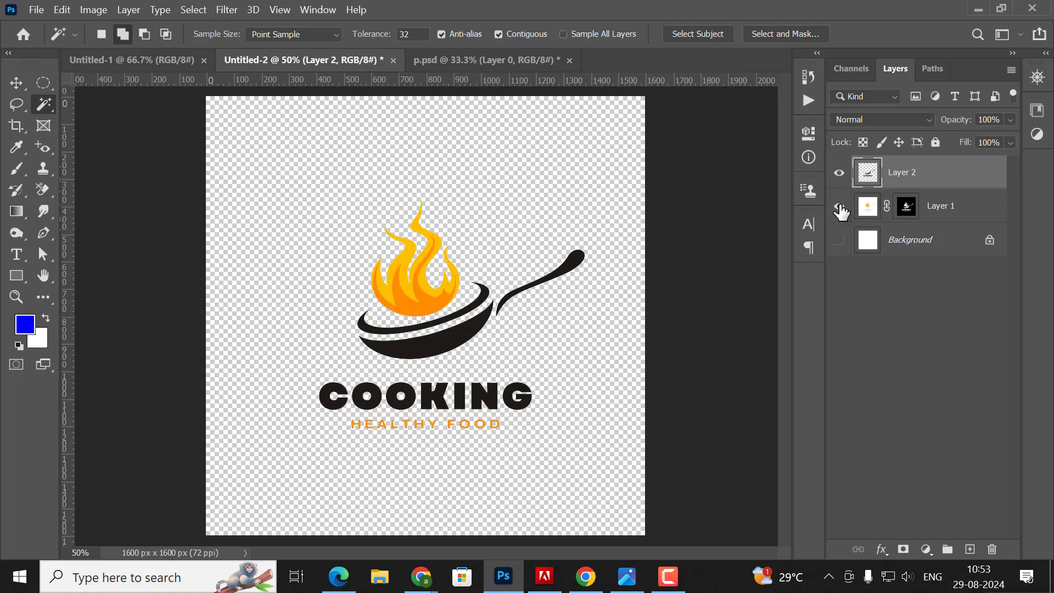
Add a Color Overlay style to Layer 2 and begin choosing a red overlay colour.
double_click(984, 175)
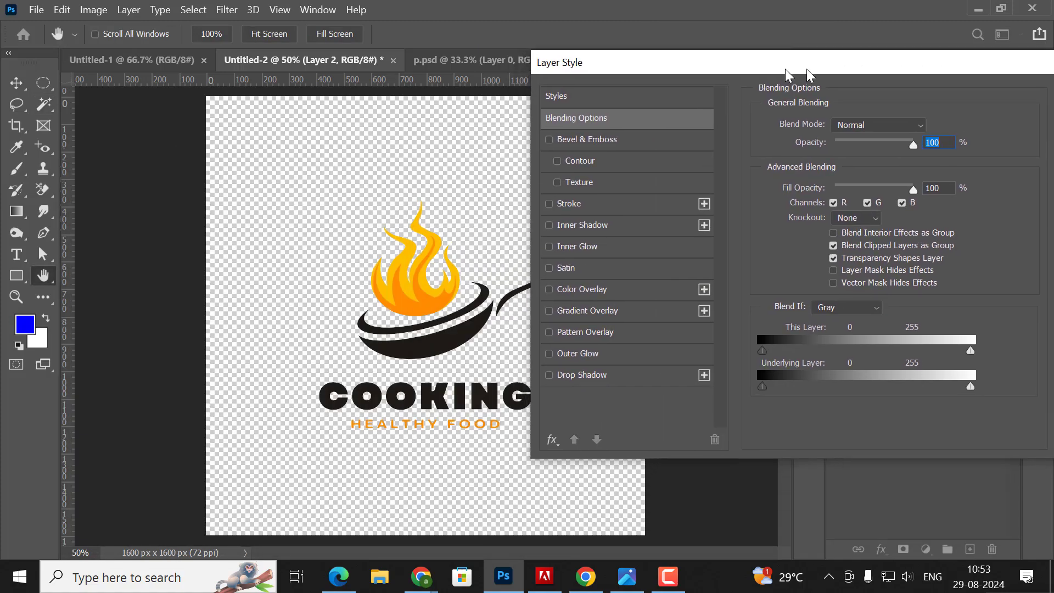
left_click_drag(322, 170, 866, 80)
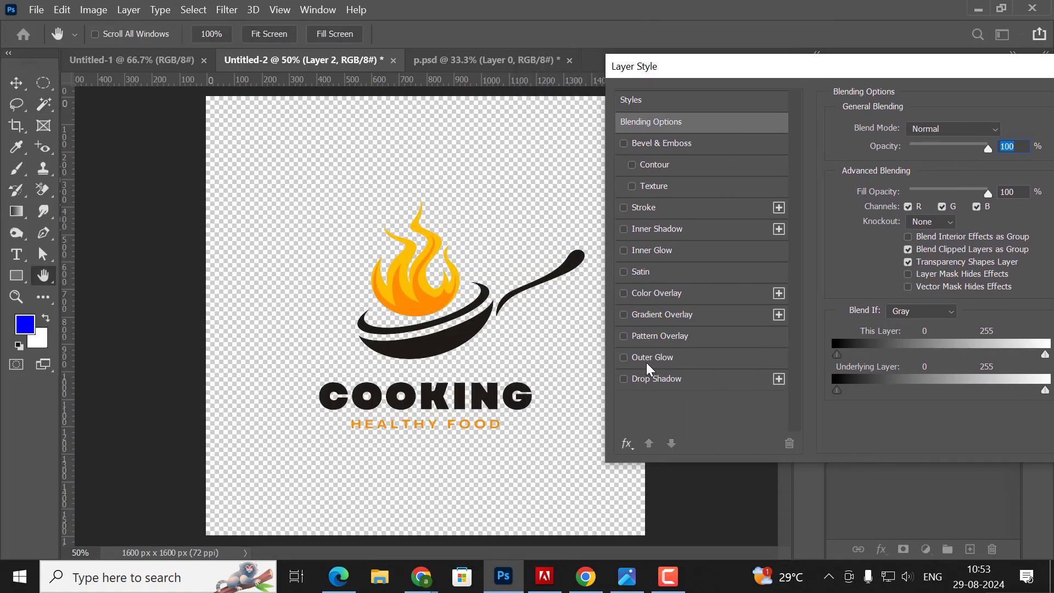
left_click(667, 296)
left_click(996, 131)
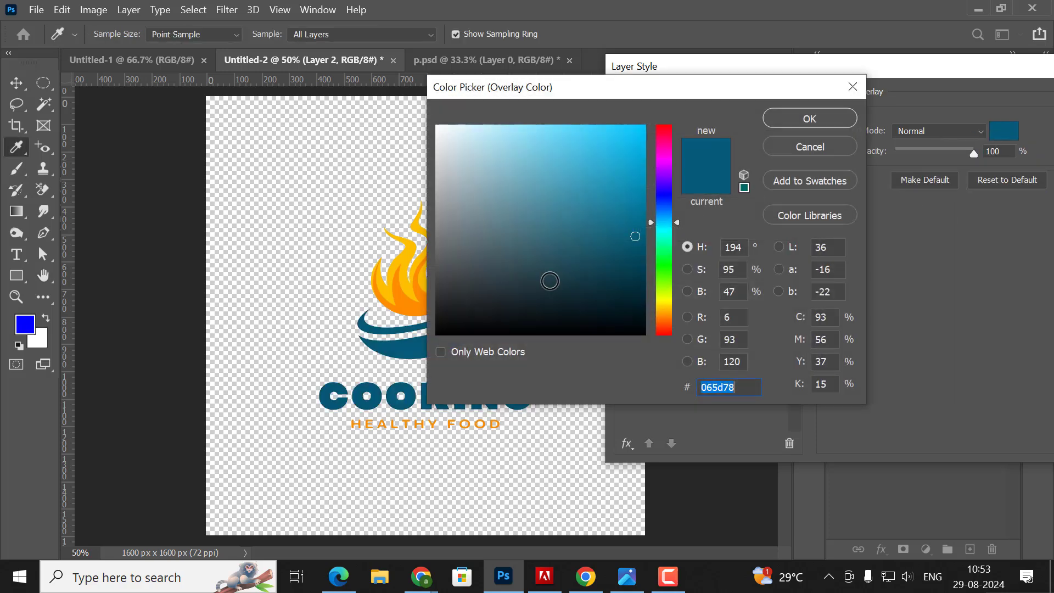
left_click(664, 126)
left_click(800, 127)
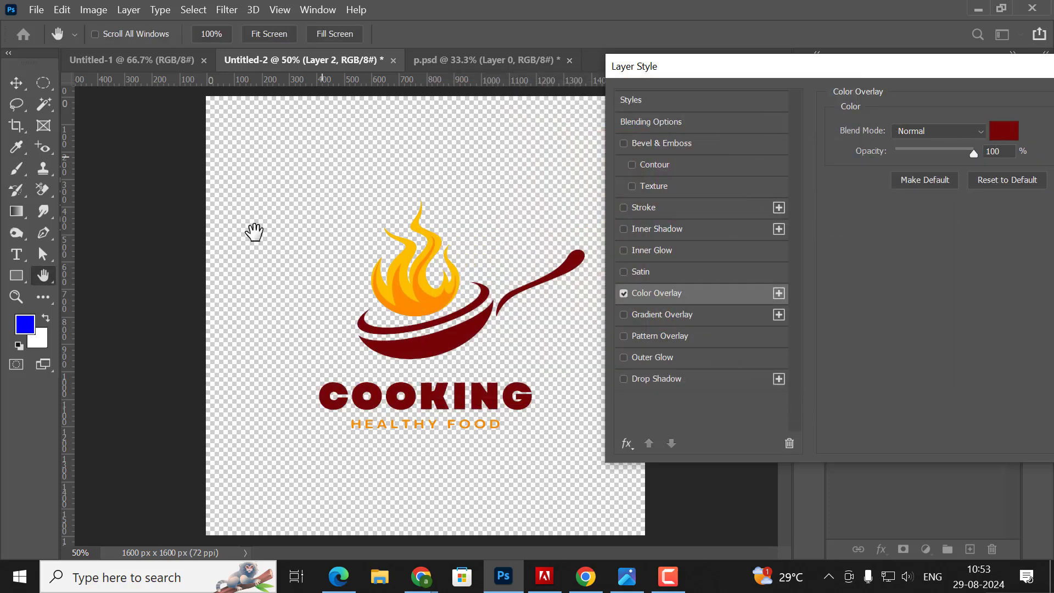
left_click(999, 131)
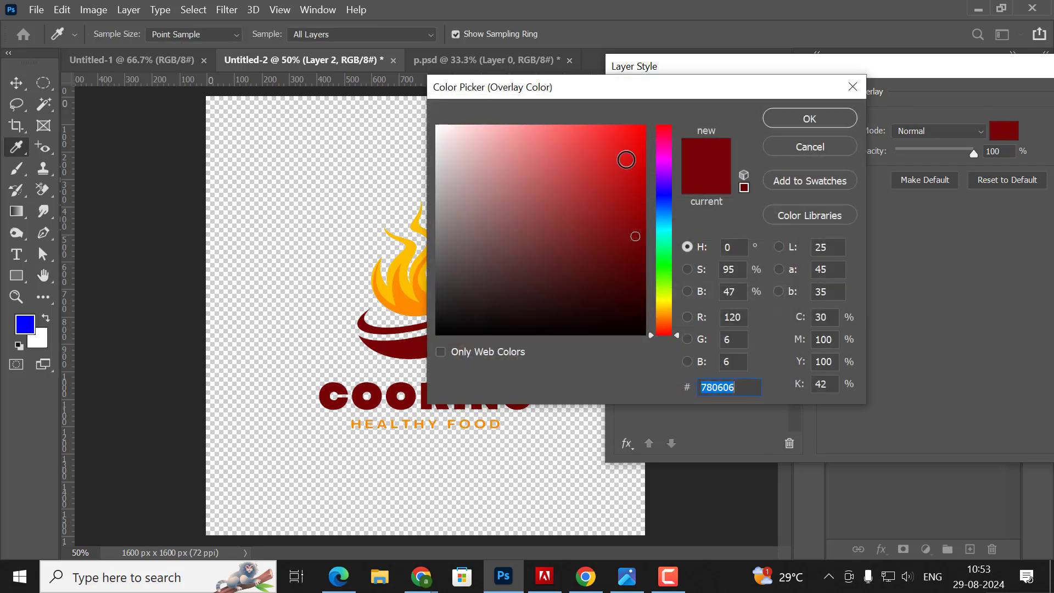
Set the overlay colour to ff0000 and apply the Color Overlay style.
type("ff0000")
left_click(854, 124)
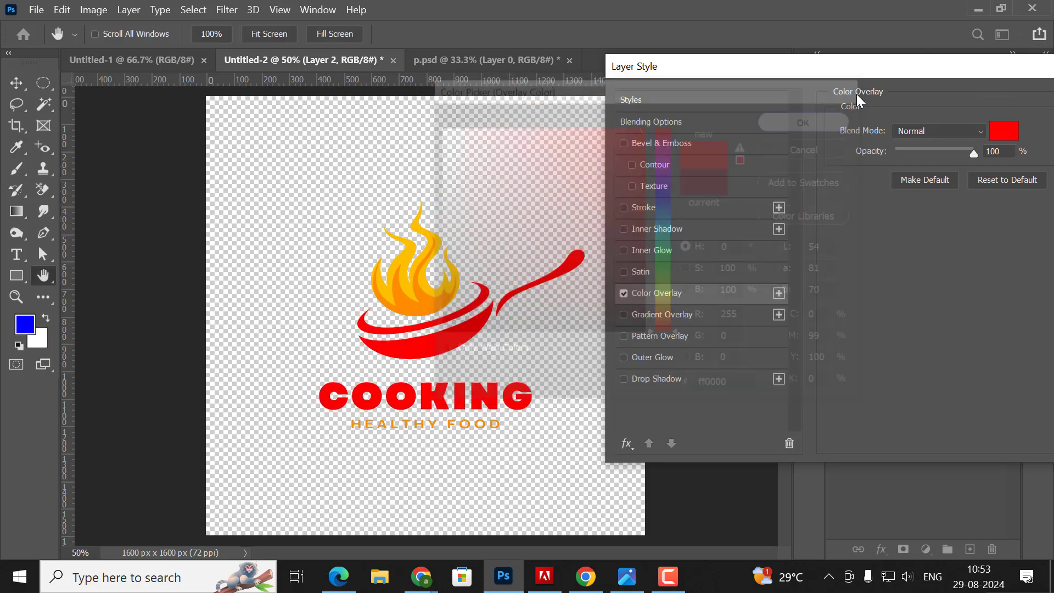
left_click_drag(890, 65, 470, 88)
left_click(744, 122)
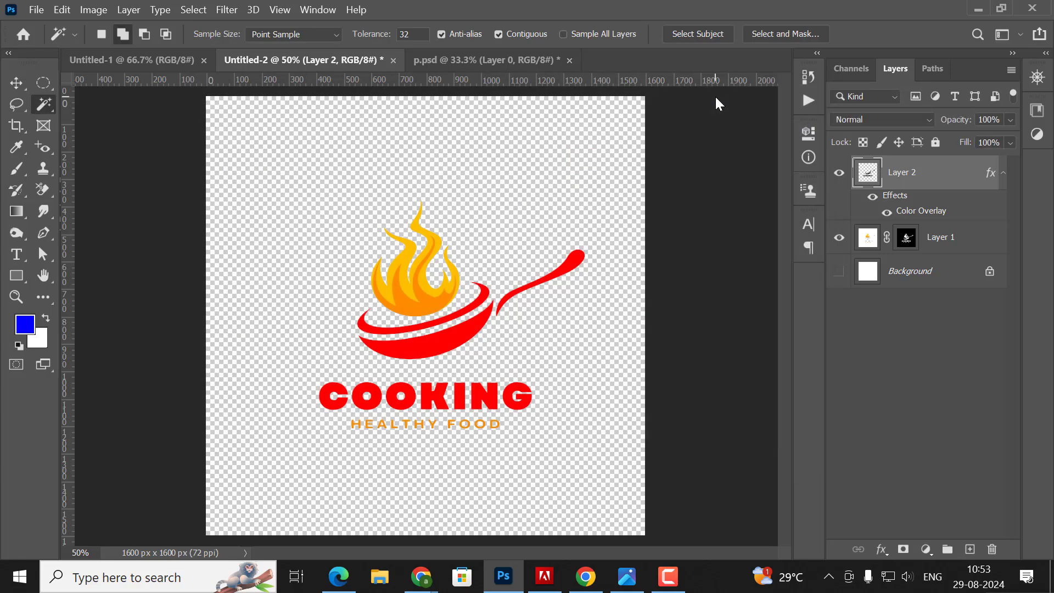
Merge Layer 1 and Layer 2 into one logo layer and check its visibility.
left_click(948, 251)
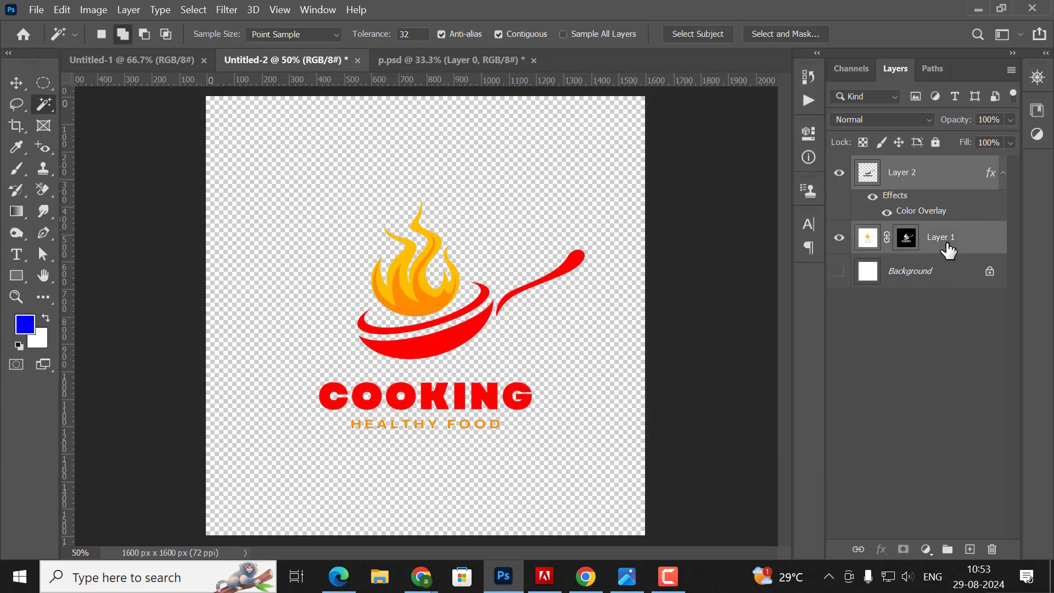
key("ctrl+e")
left_click(839, 175)
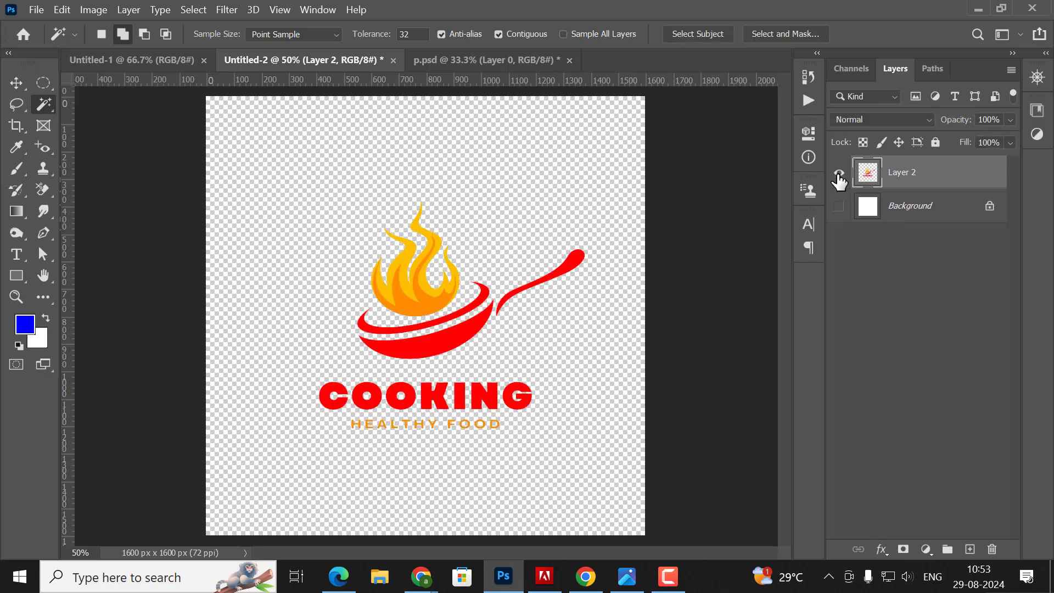
left_click(838, 175)
left_click(15, 83)
Drag the red logo from Untitled-2 onto the p.psd t-shirt photo, then minimize Untitled-2.
left_click(460, 60)
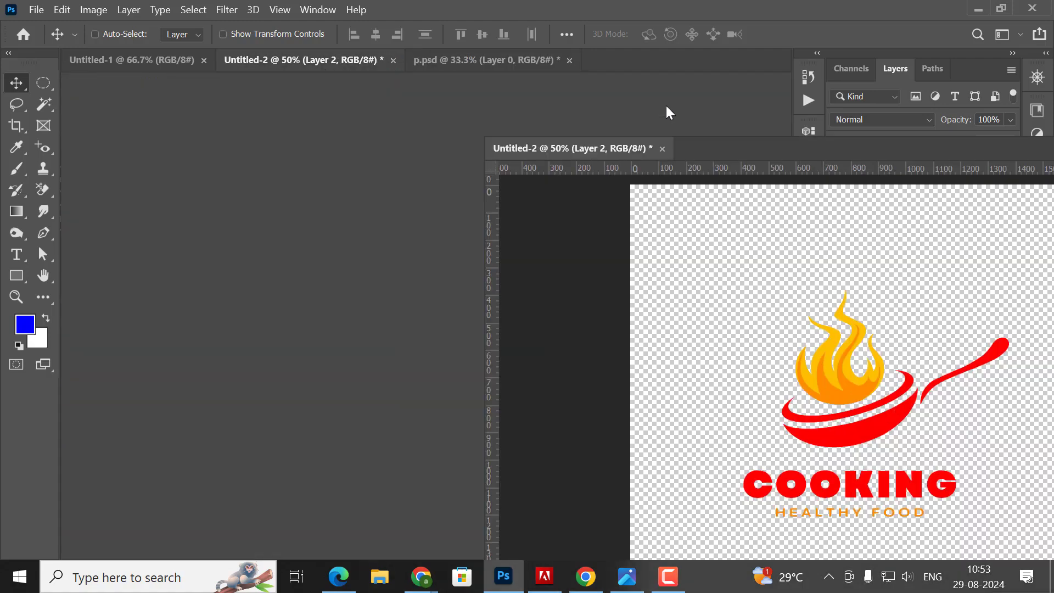
left_click_drag(328, 65, 696, 80)
mouse_move(889, 342)
left_mouse_down()
mouse_move(704, 353)
mouse_move(455, 296)
left_mouse_up()
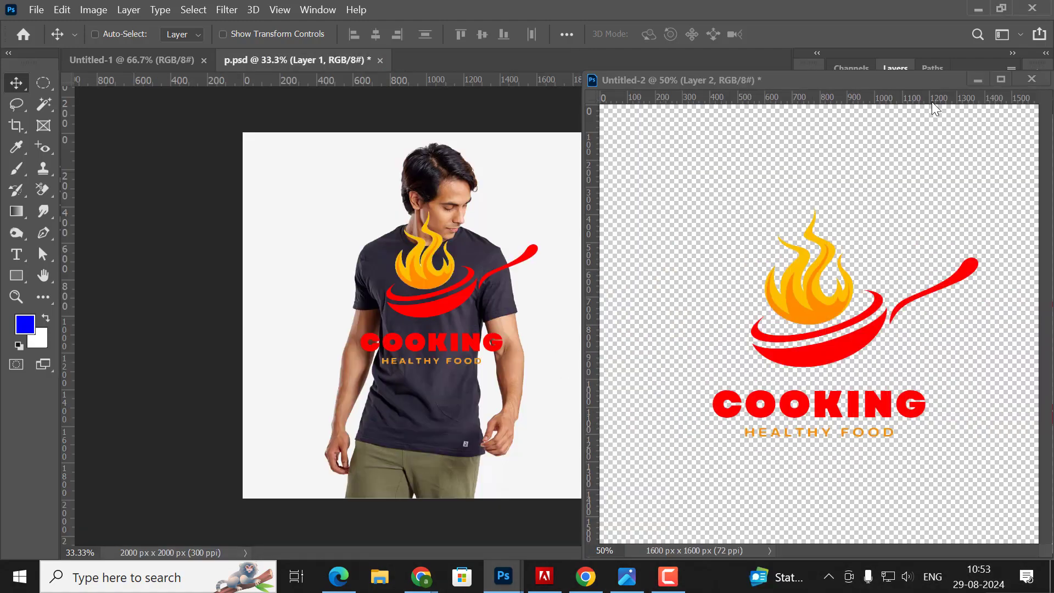
left_click_drag(936, 80, 656, 147)
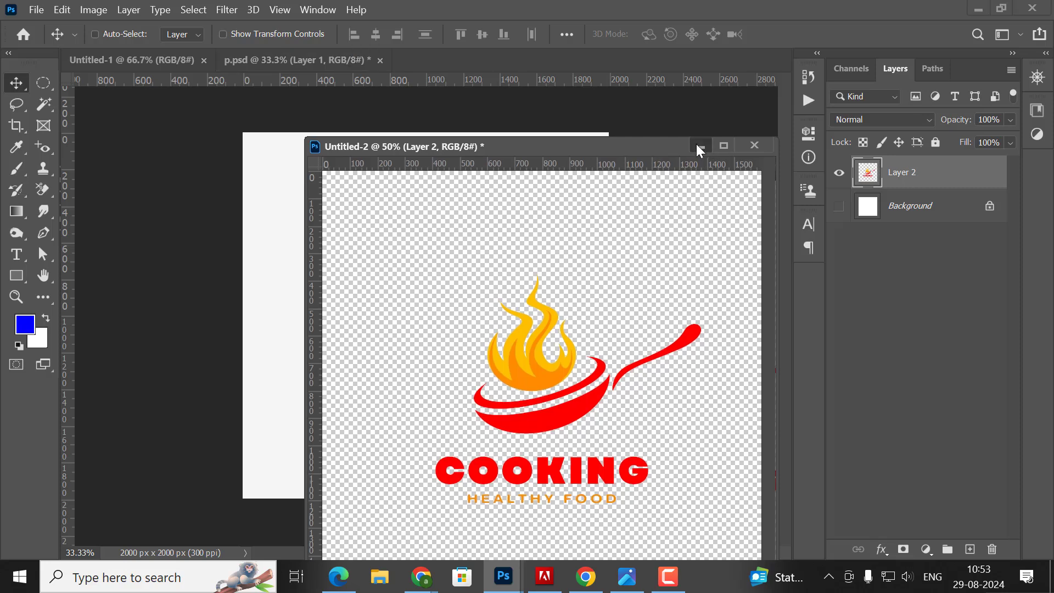
left_click(700, 147)
right_click(984, 181)
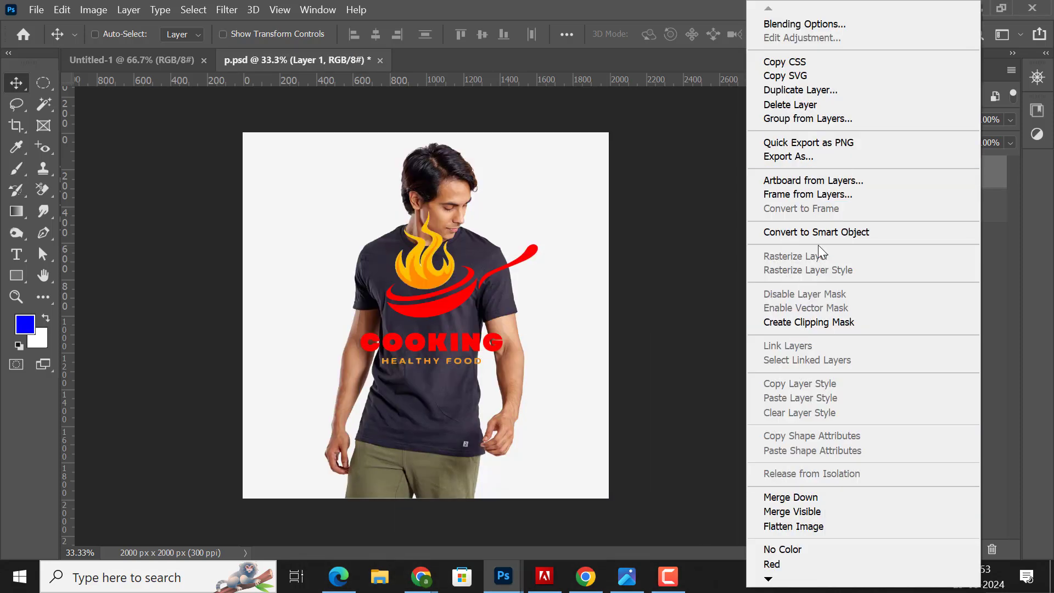
Convert the logo to a smart object, scale it to about 42% and centre it on the chest.
left_click(830, 233)
key("ctrl+t")
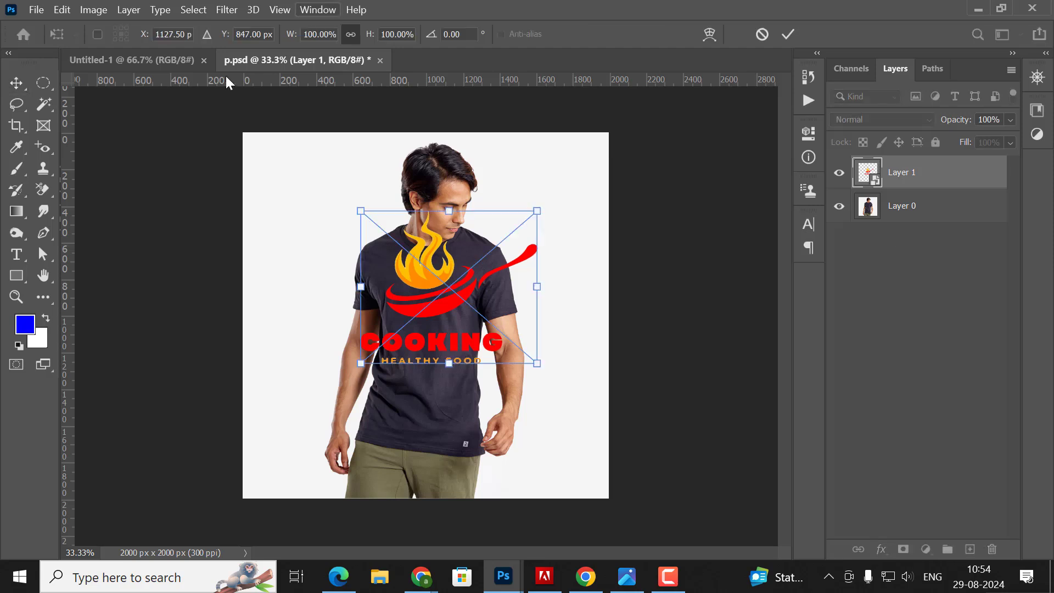
left_click_drag(363, 38, 332, 41)
left_click_drag(431, 299, 419, 328)
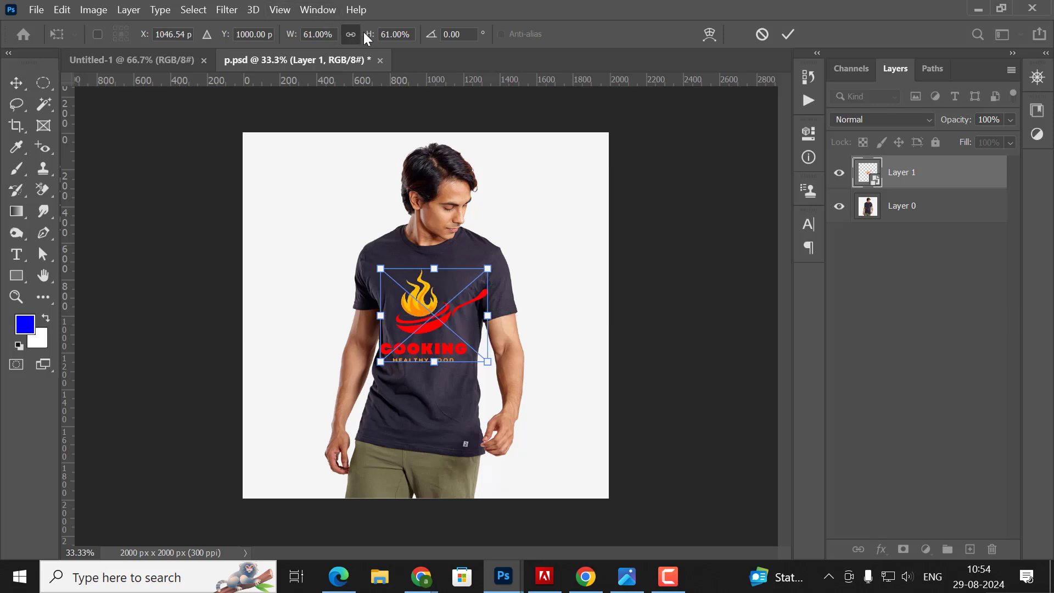
left_click_drag(367, 37, 343, 38)
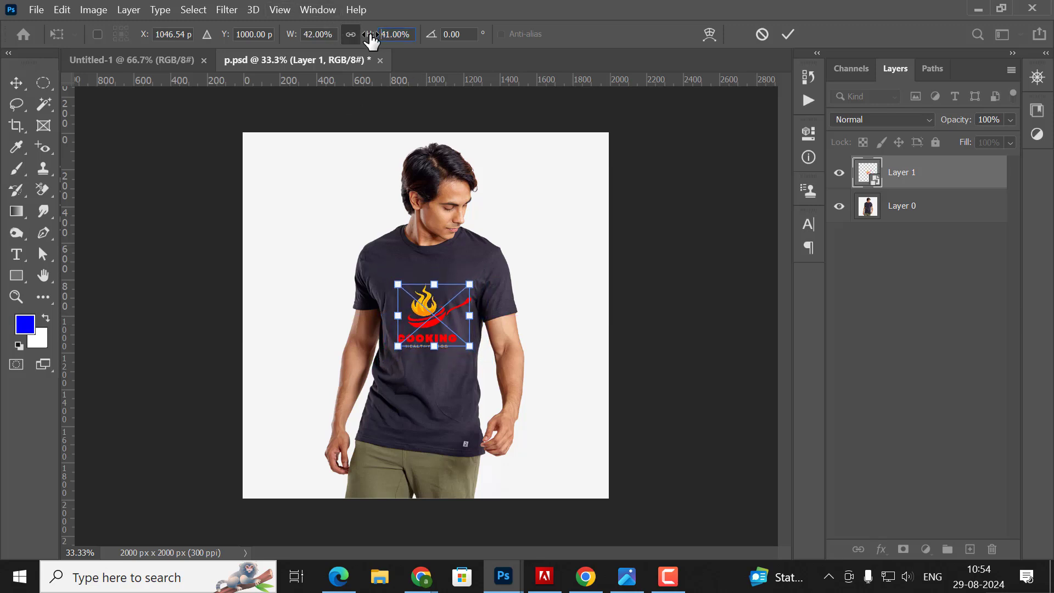
key("Return")
key("ctrl+plus")
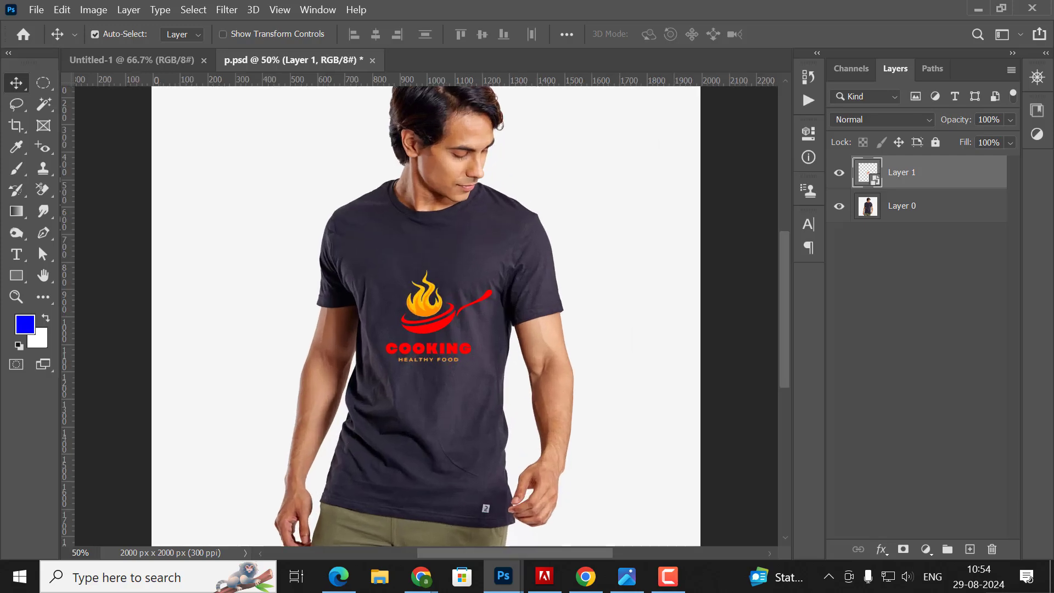
key("ctrl+plus")
key("ctrl+plus")
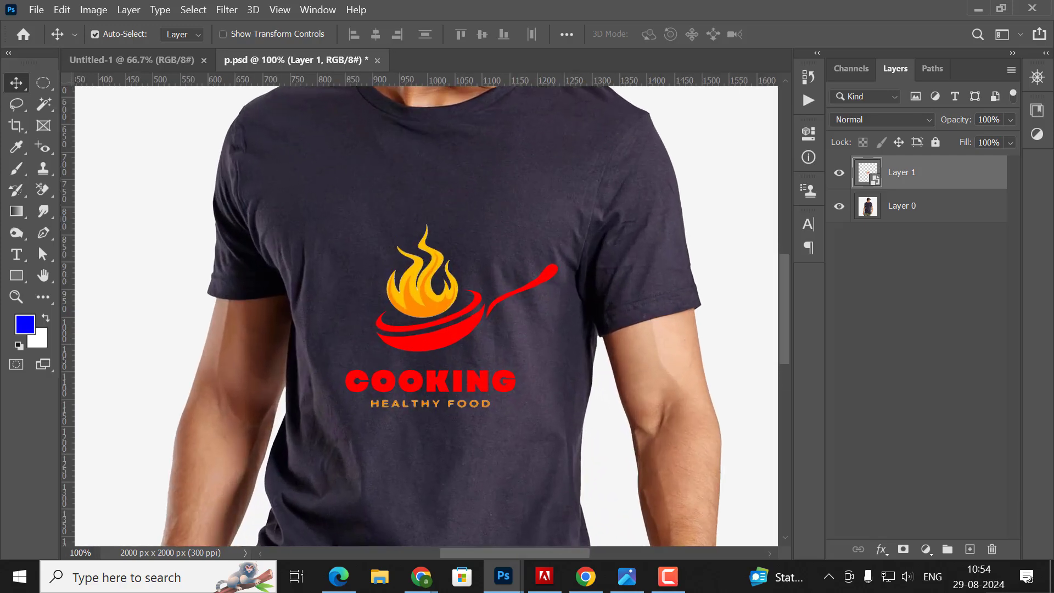
key("ctrl+minus")
key("ctrl+minus")
key("ctrl+plus")
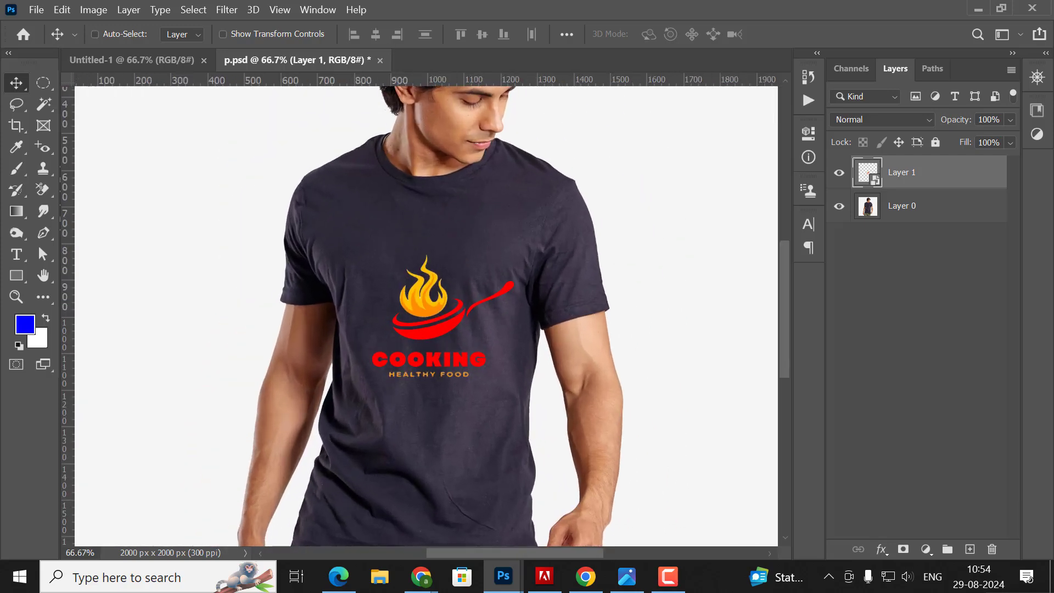
Apply a Displace filter with scale 10 to the logo, using p.psd as the map.
left_click(230, 10)
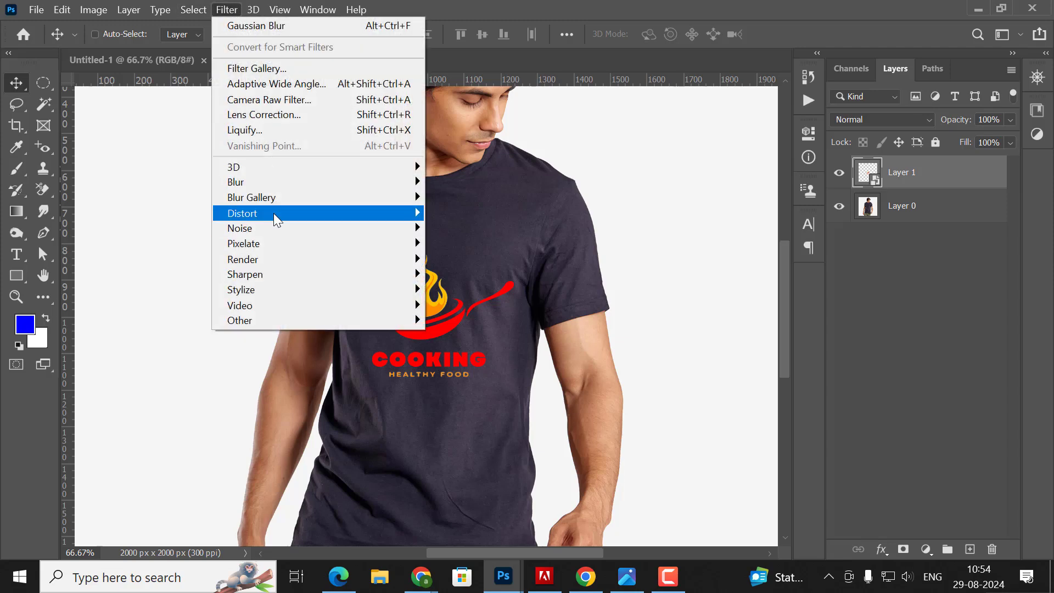
mouse_move(242, 213)
left_click(487, 209)
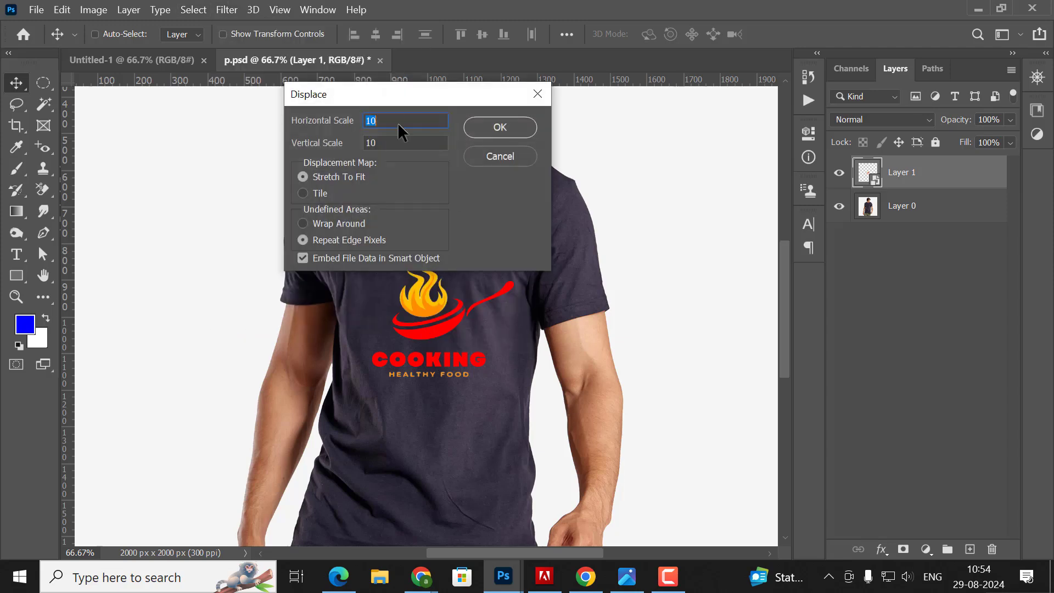
left_click_drag(393, 95, 679, 86)
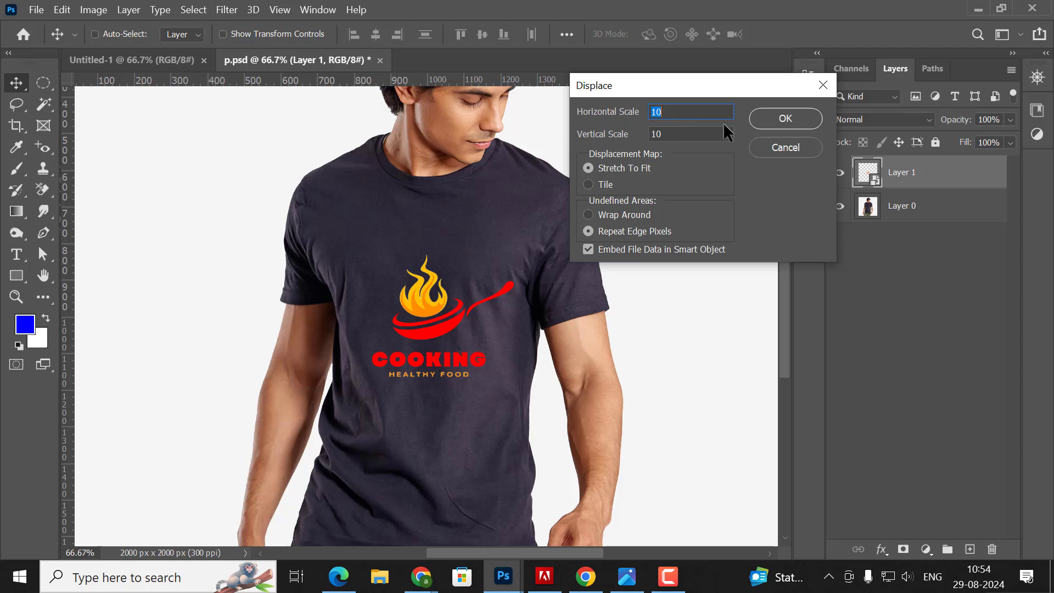
left_click(771, 119)
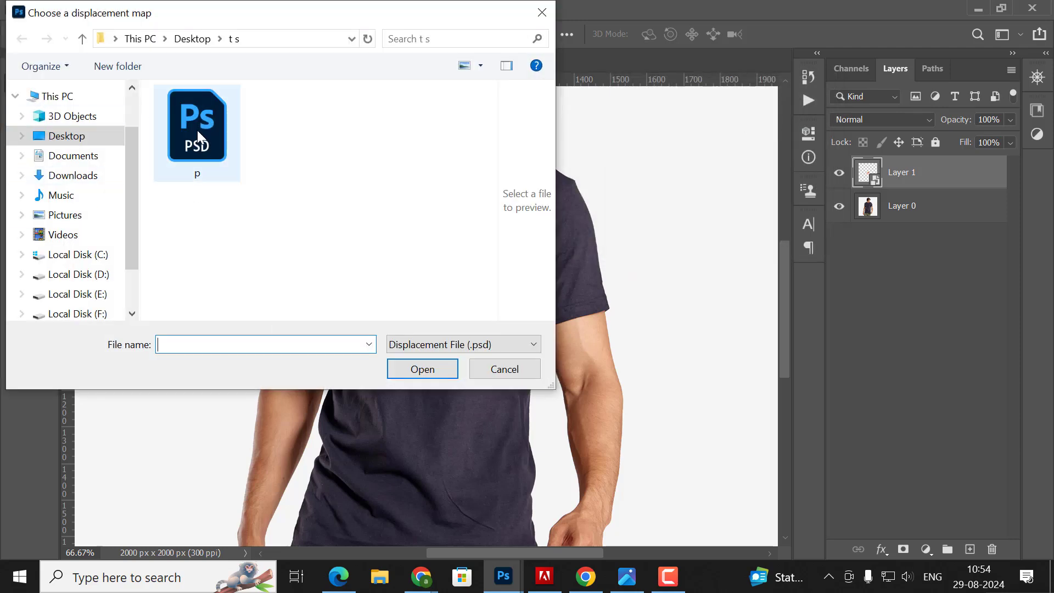
double_click(196, 114)
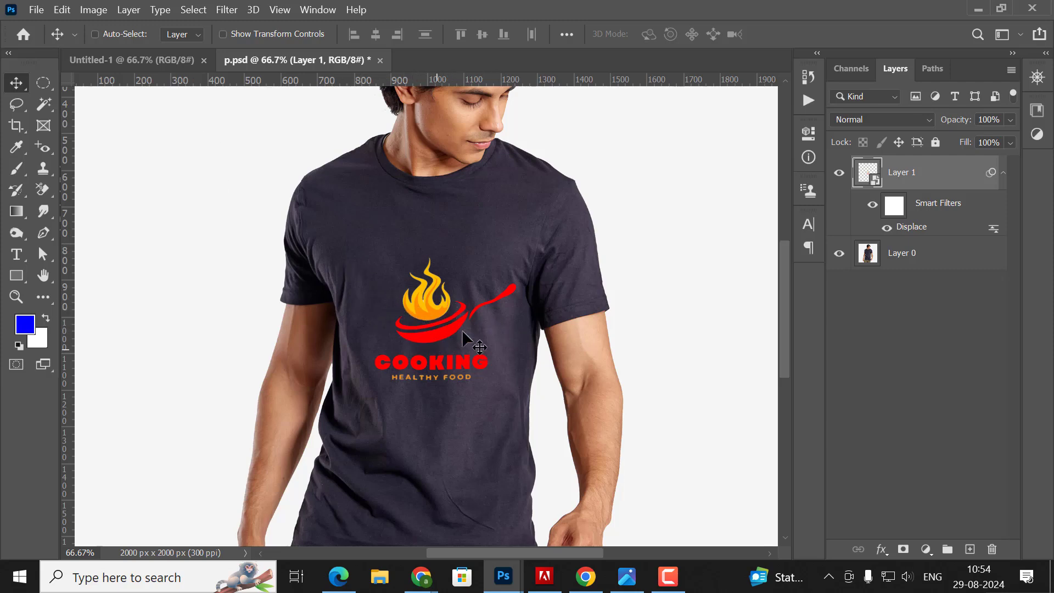
Add a second Displace filter at scale 15 using p.psd, then nudge the logo slightly left.
left_click(226, 10)
mouse_move(242, 213)
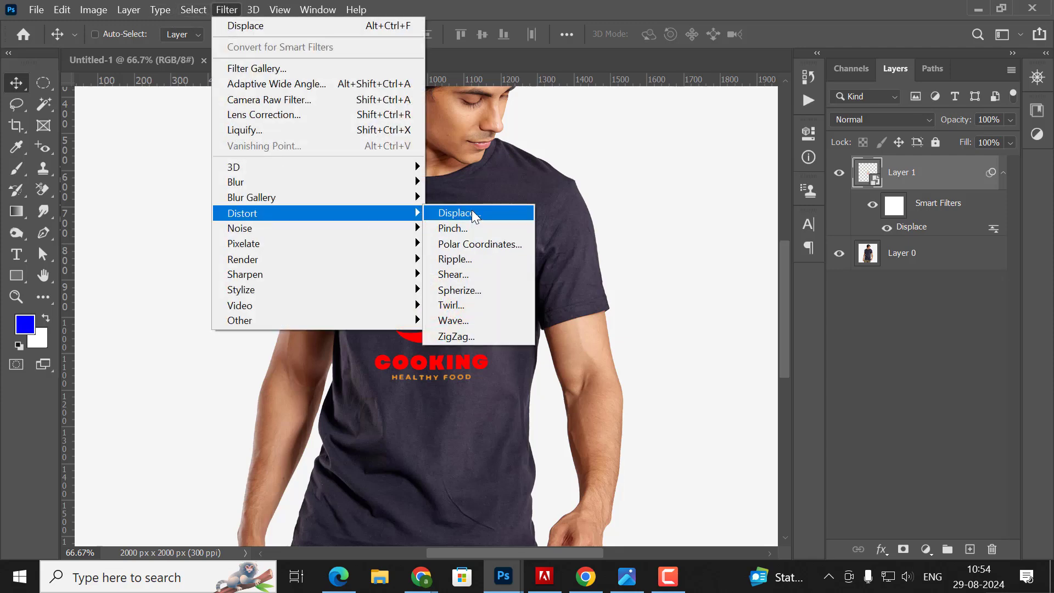
left_click(474, 215)
type("15")
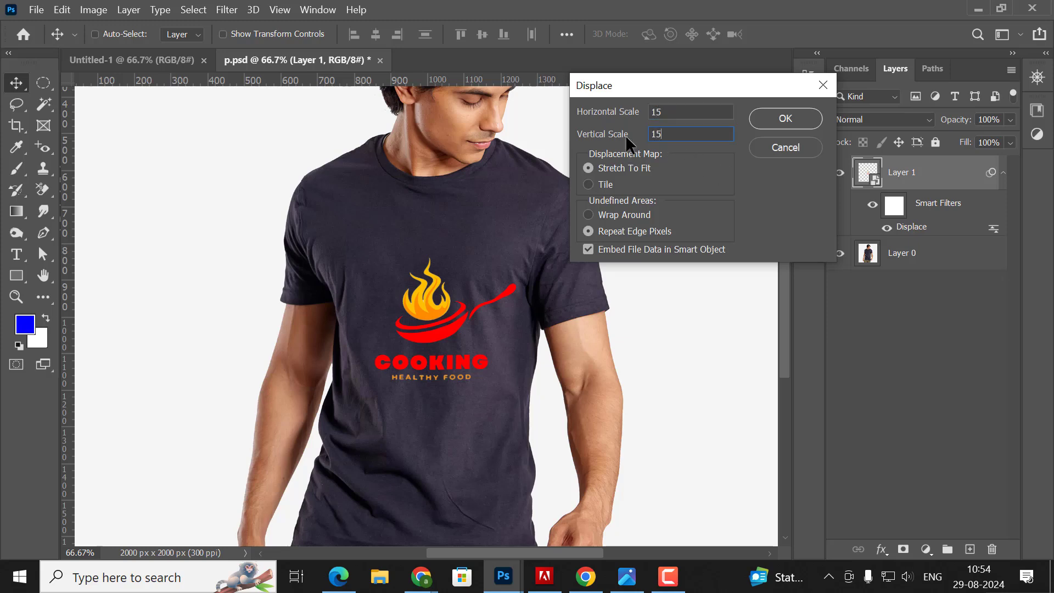
left_click(786, 119)
double_click(183, 135)
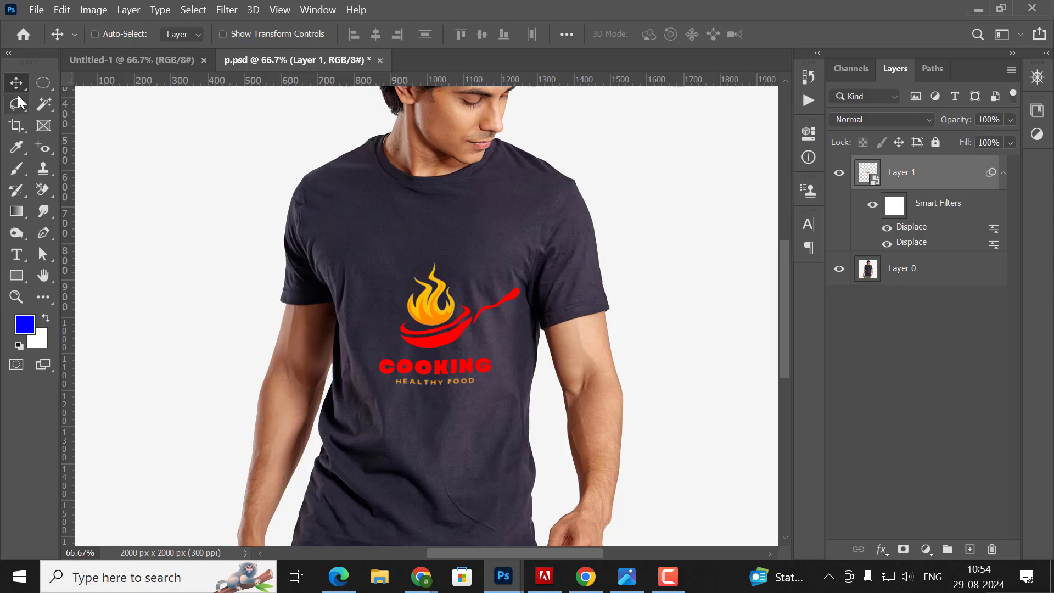
left_click_drag(432, 340, 422, 344)
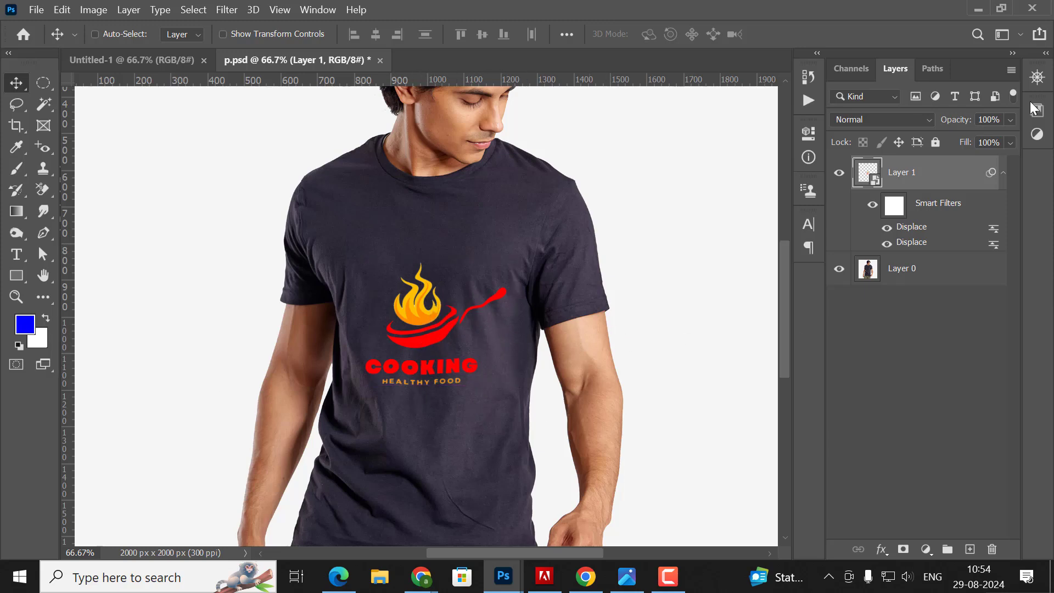
Try Multiply on the logo layer and test a lower opacity before restoring 100%.
left_click(915, 120)
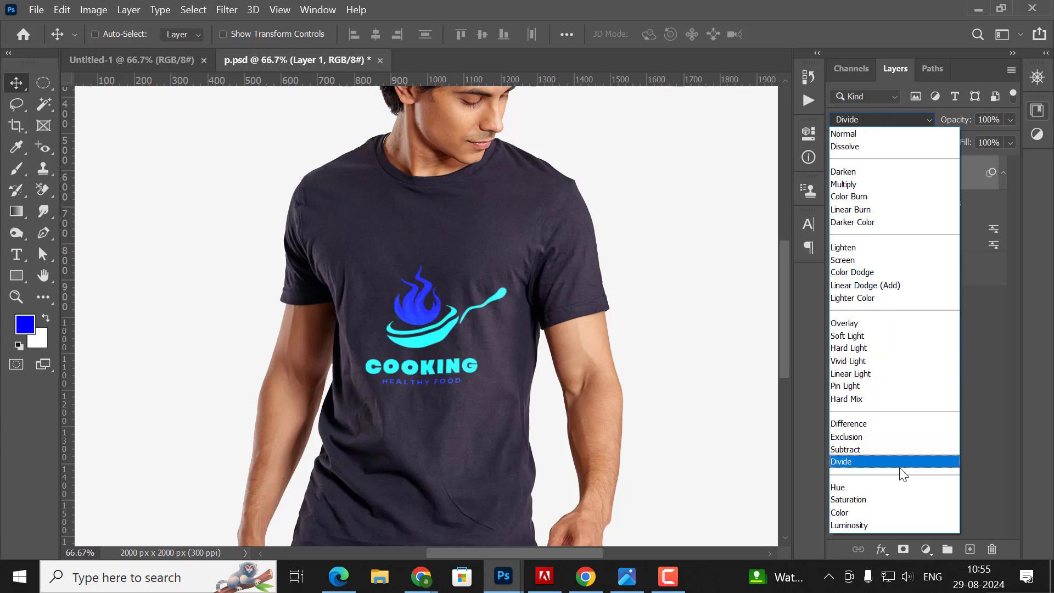
left_click(860, 184)
left_click(862, 118)
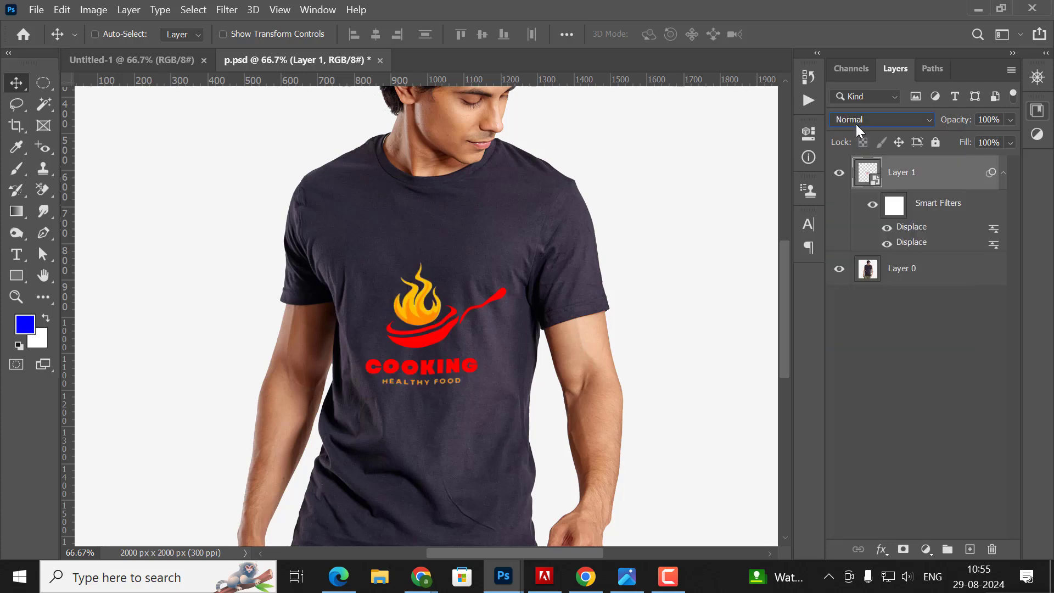
left_click(1009, 121)
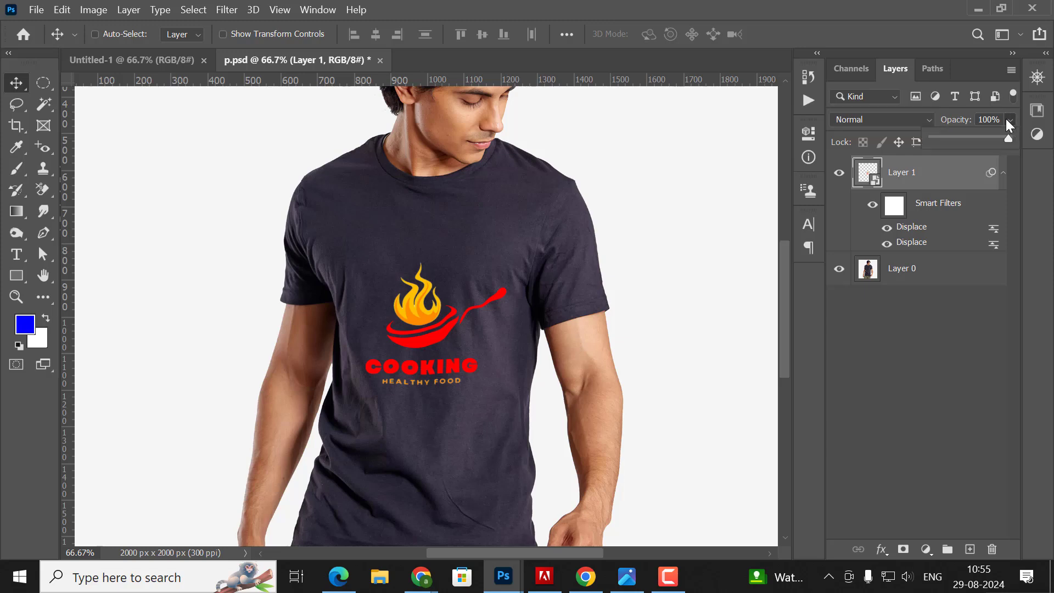
left_click_drag(1006, 138, 956, 137)
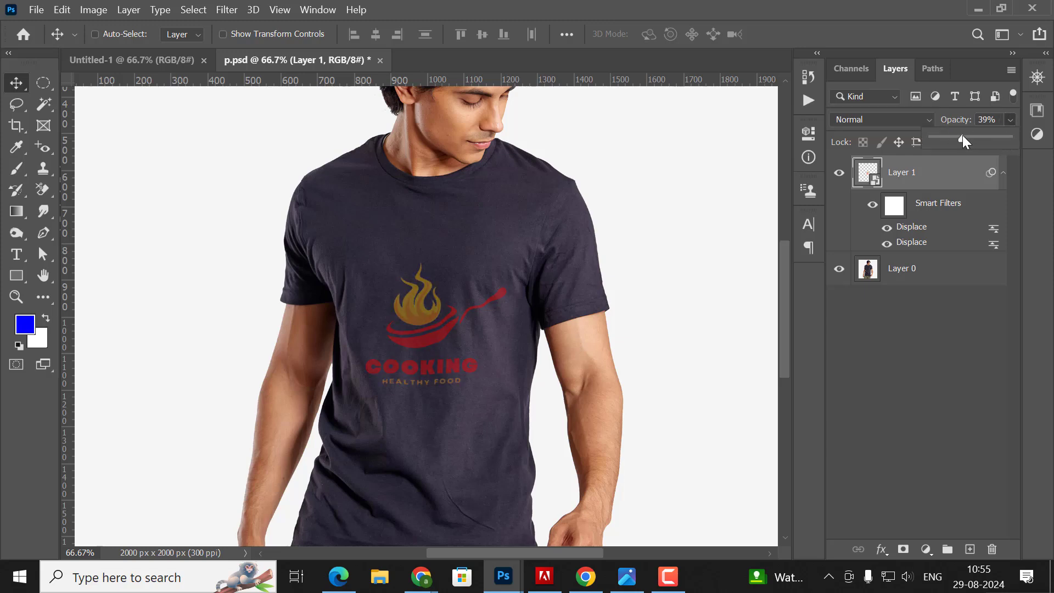
left_click_drag(964, 138, 1013, 137)
Compare other blend modes on the logo and settle on Multiply.
left_click(876, 120)
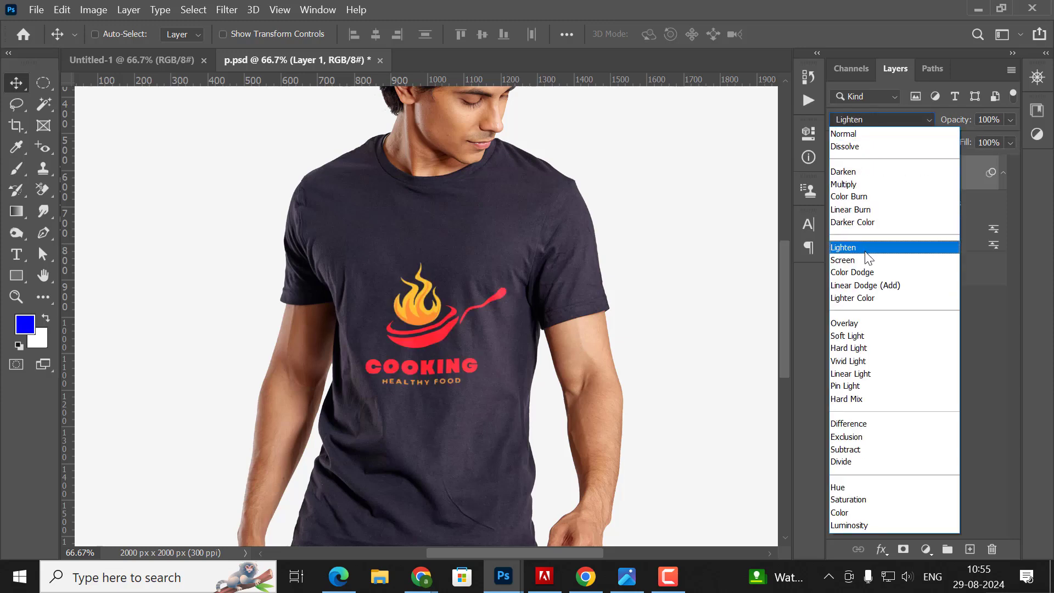
left_click(873, 183)
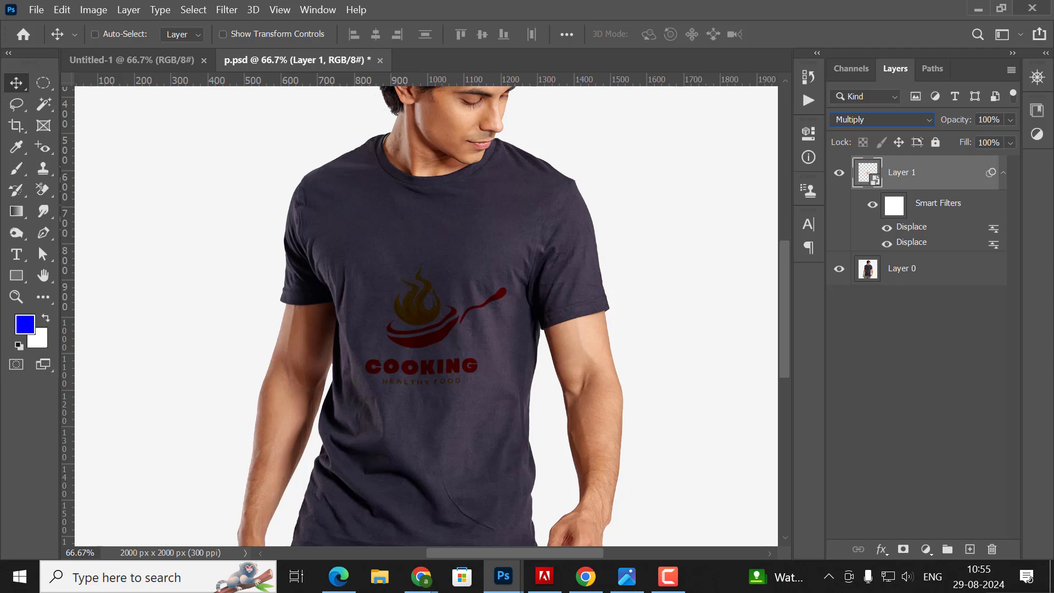
left_click(897, 118)
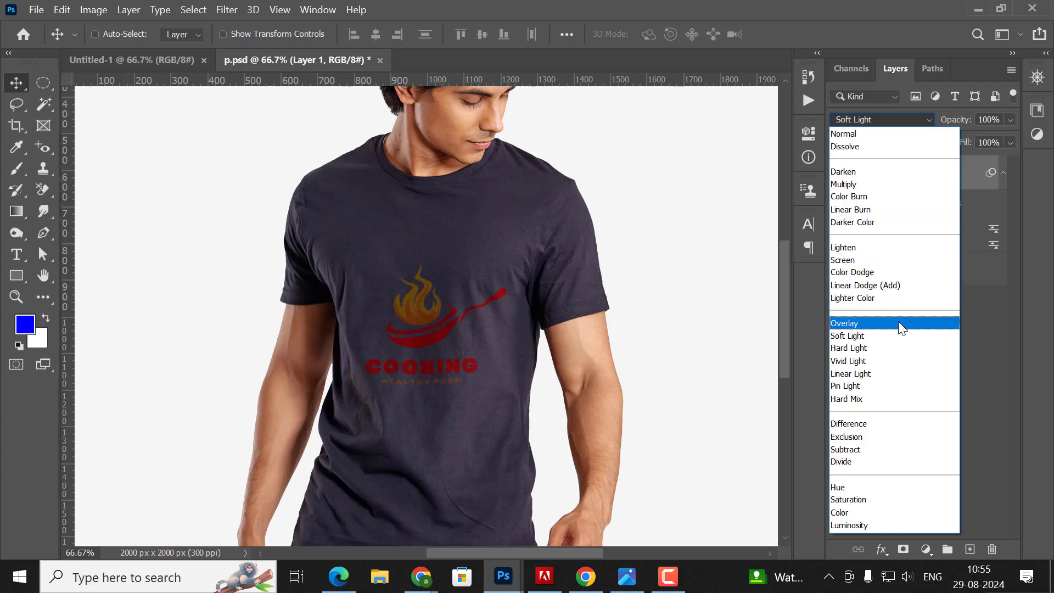
left_click(855, 184)
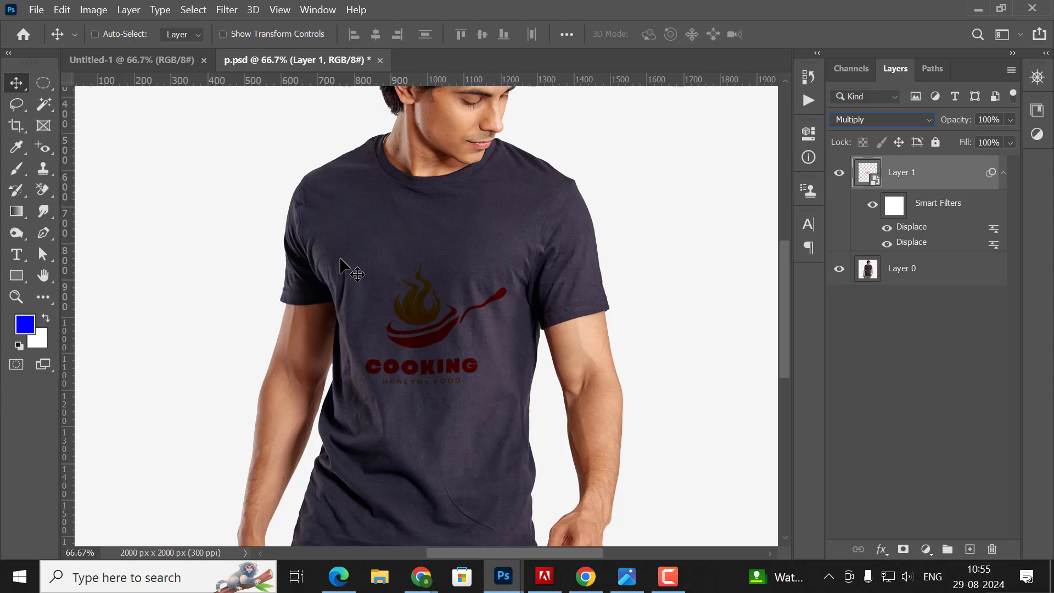
Deselect the logo layer and preview the design in Full Screen Mode, then return.
left_click(905, 500)
left_click(637, 329)
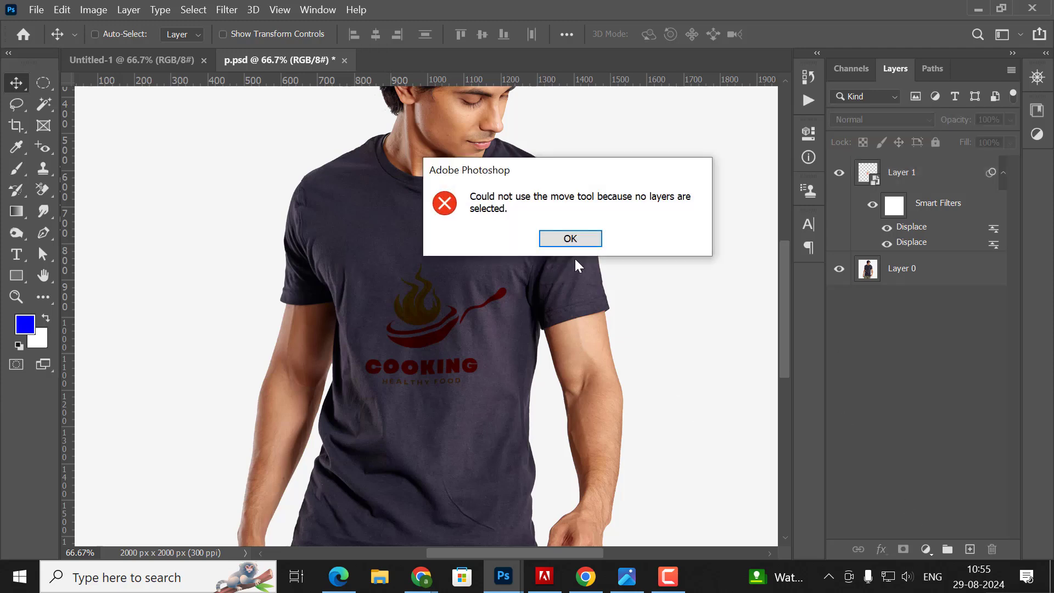
left_click(577, 241)
key("f")
key("f")
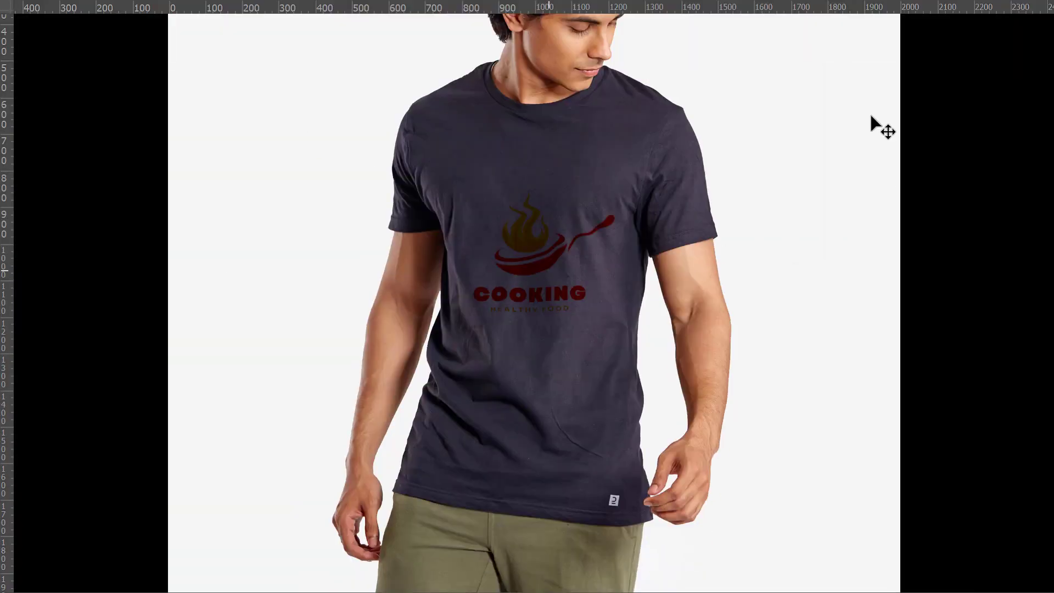
key("f")
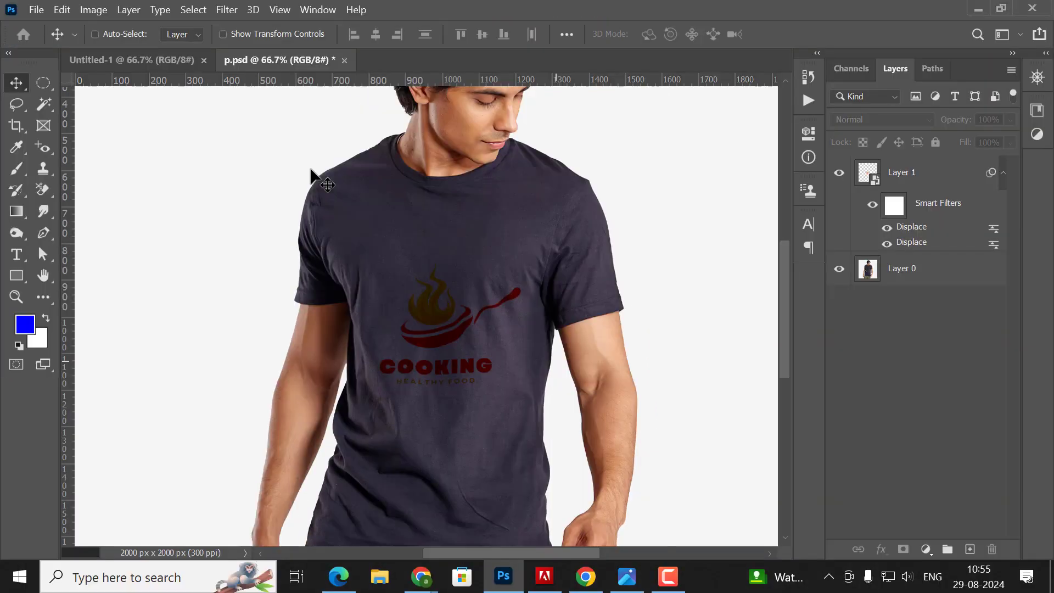